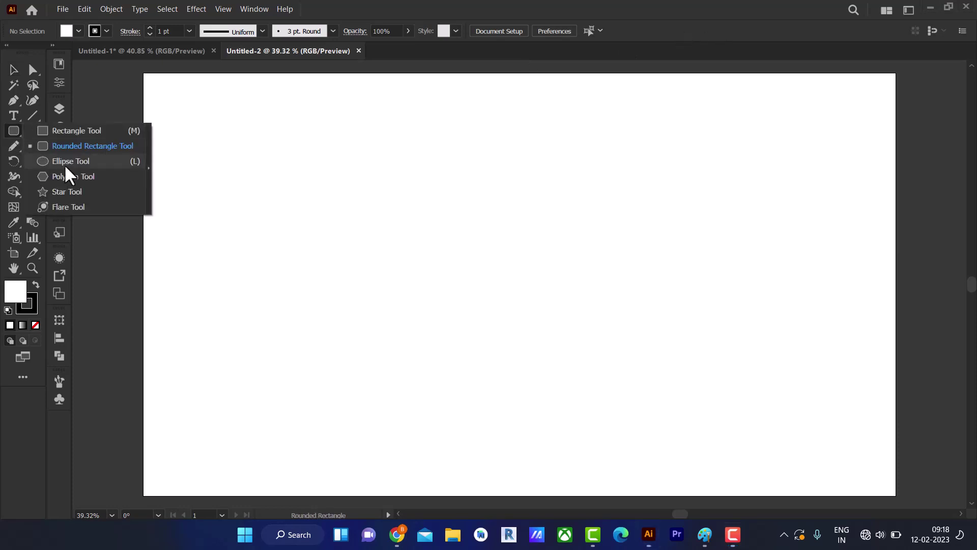
Step: Draw a large circle with a purple fill and no outline
mouse_move(14, 132)
left_mouse_down()
mouse_move(66, 174)
mouse_move(77, 159)
left_mouse_up()
left_click_drag(432, 158, 605, 355)
left_click(106, 31)
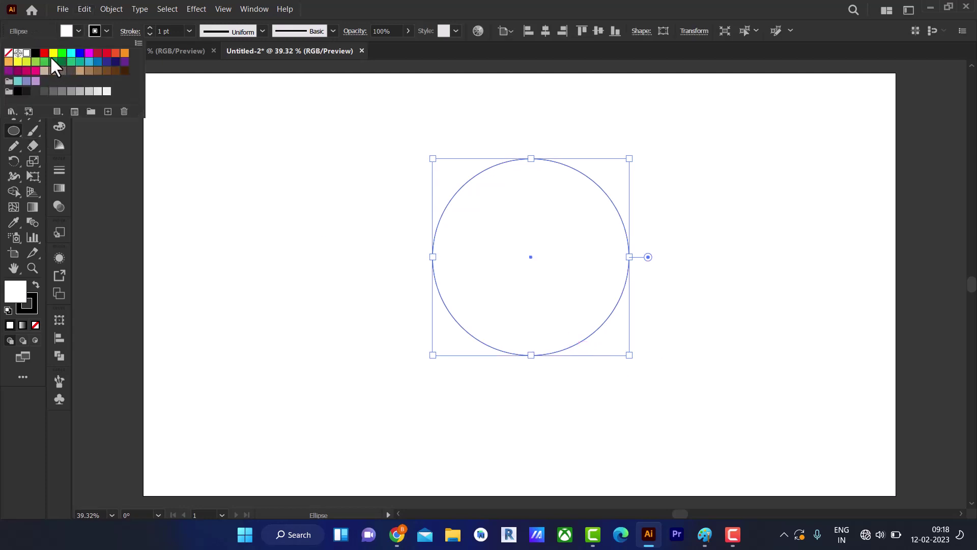
left_click(107, 61)
key("v")
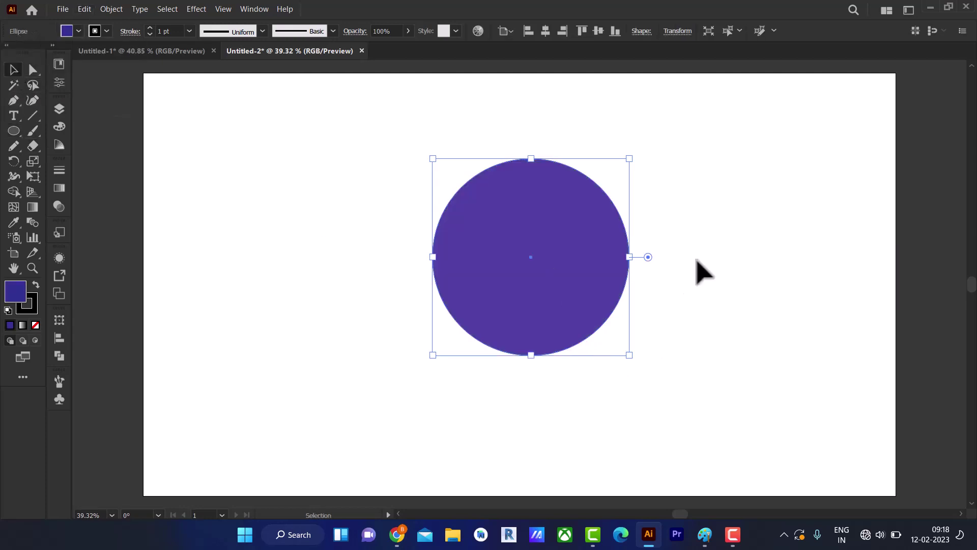
left_click(702, 272)
key("ctrl+a")
left_click(35, 325)
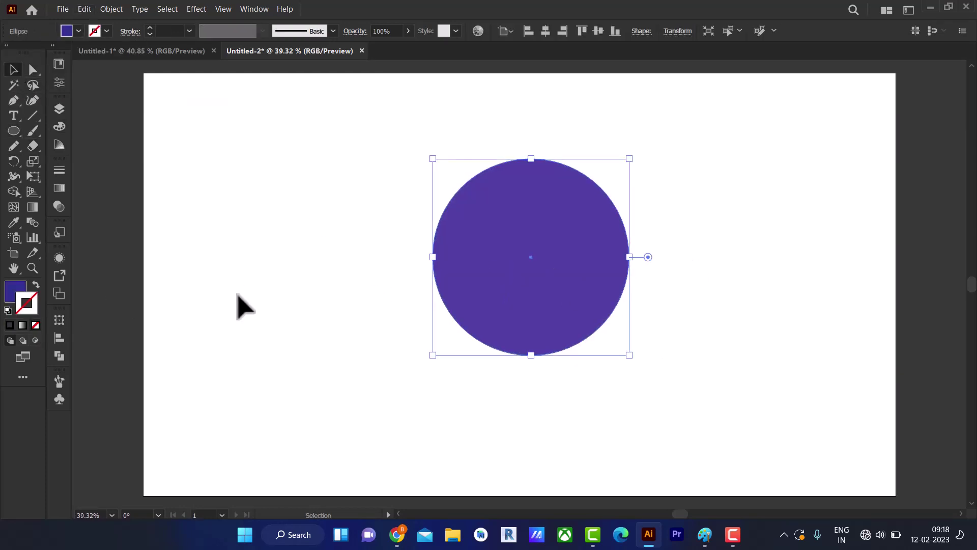
left_click(240, 305)
Step: Cut a smaller, lower copy of the circle out of it with Minus Front
left_click(573, 282)
left_click_drag(573, 283, 589, 364)
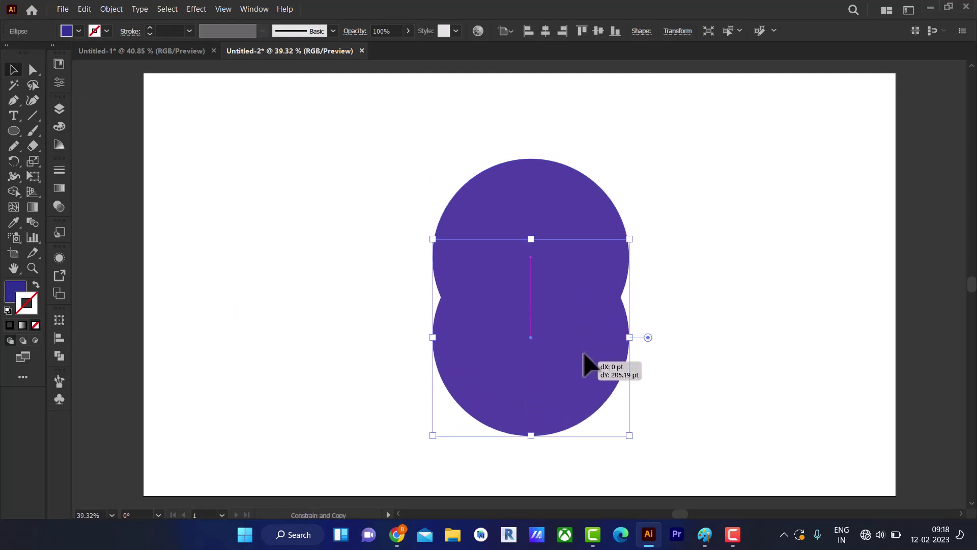
left_click_drag(629, 433, 556, 371)
key("ctrl+a")
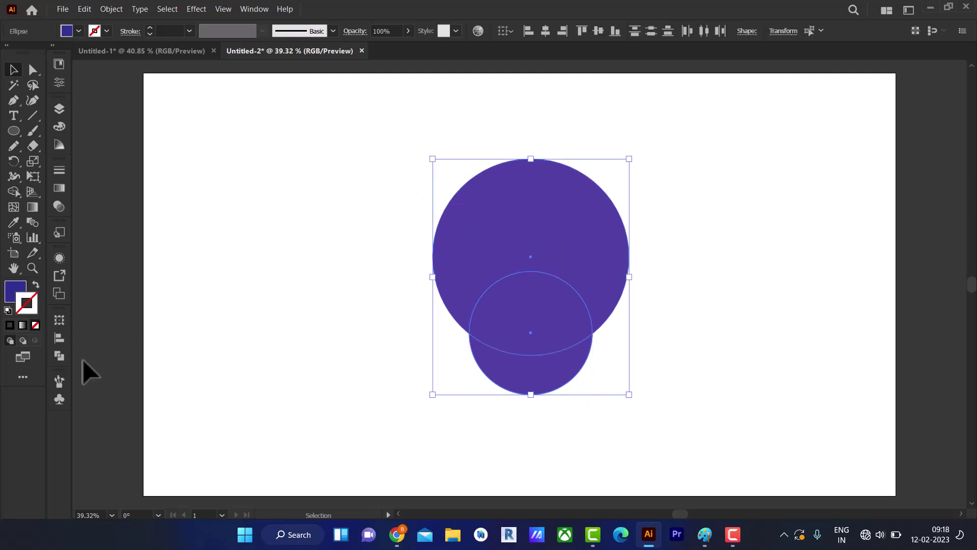
left_click(59, 355)
left_click(105, 346)
left_click(321, 295)
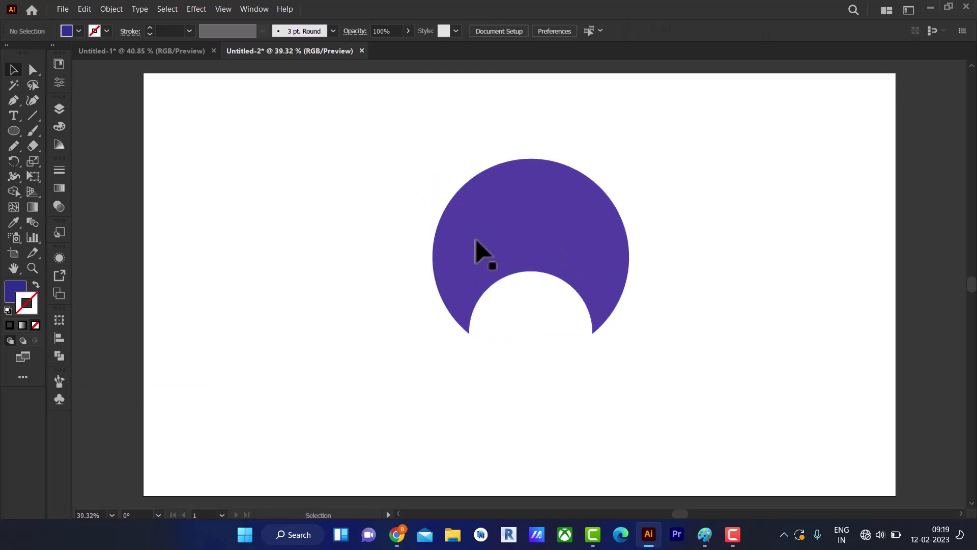
left_click_drag(542, 228, 549, 303)
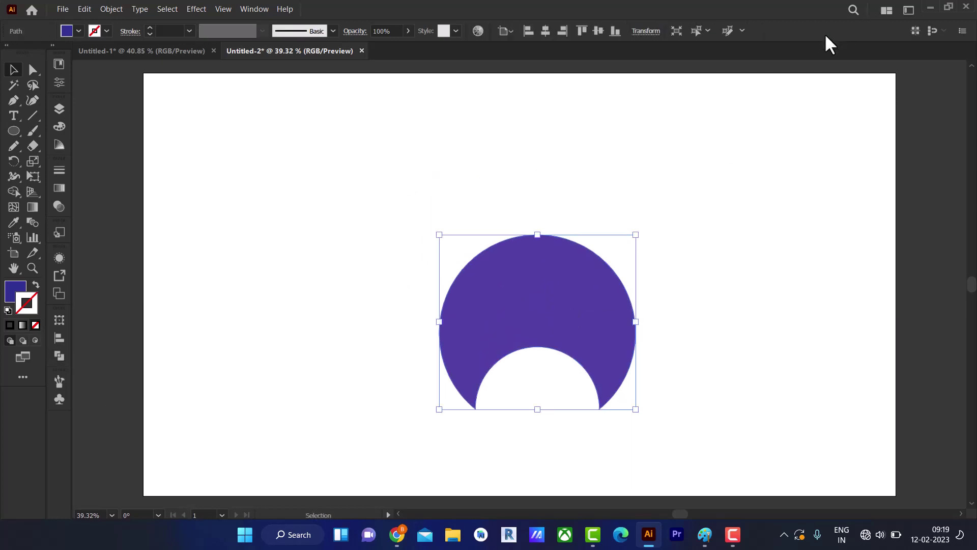
Step: Trim a rectangle off the shape's bottom to give the dome a flat base
left_click(13, 129)
left_click(63, 130)
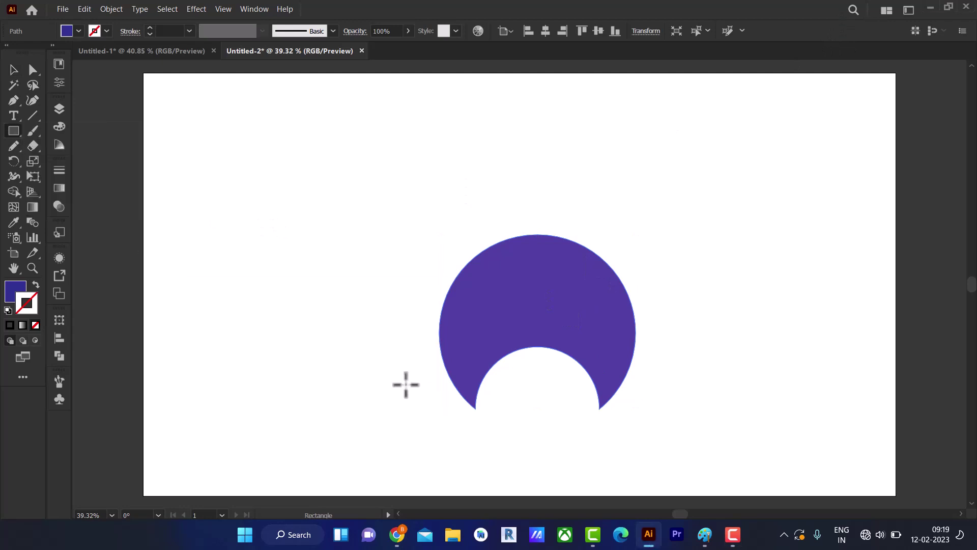
left_click_drag(404, 384, 665, 437)
key("v")
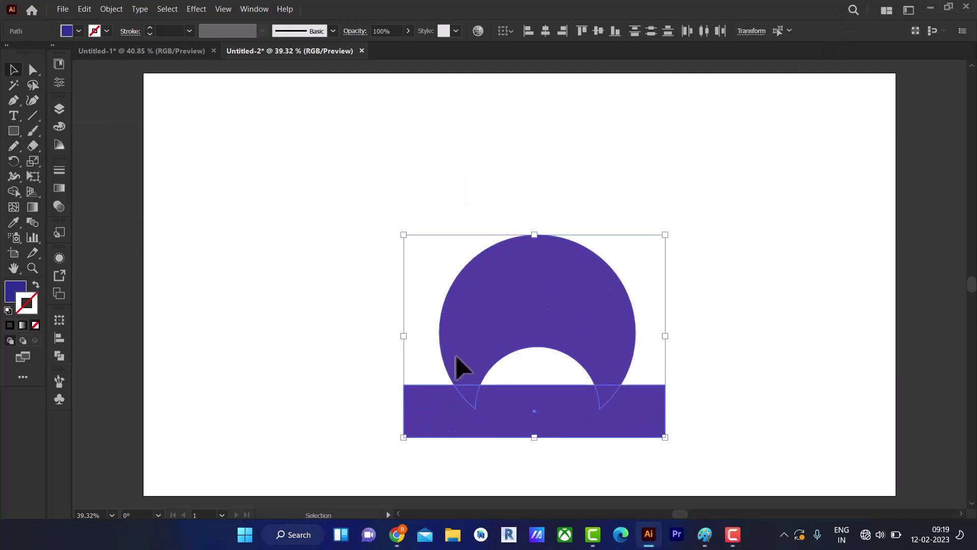
left_click(58, 355)
left_click(106, 349)
left_click(148, 239)
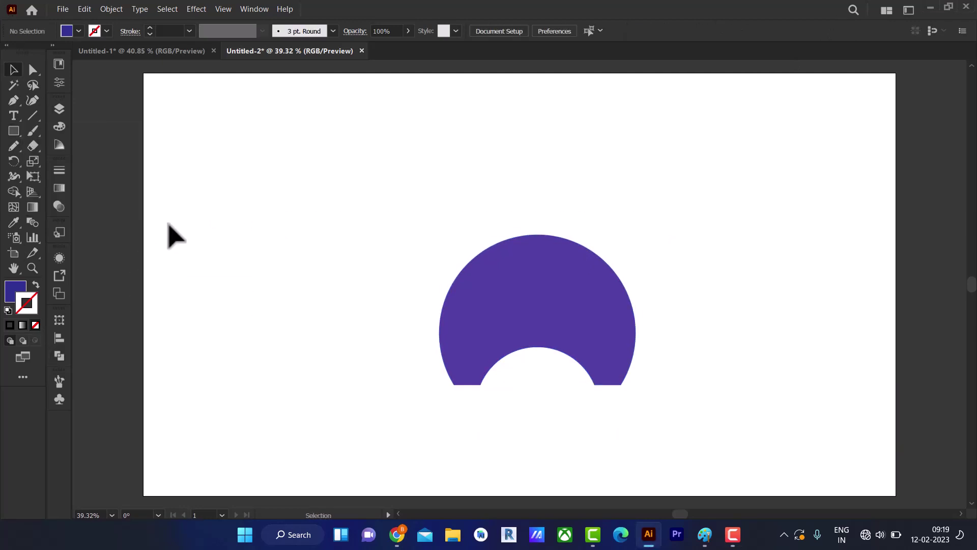
Step: Cut a small circle in half with Scissors and place two lower halves at the dome's base
left_click(13, 128)
left_click(101, 162)
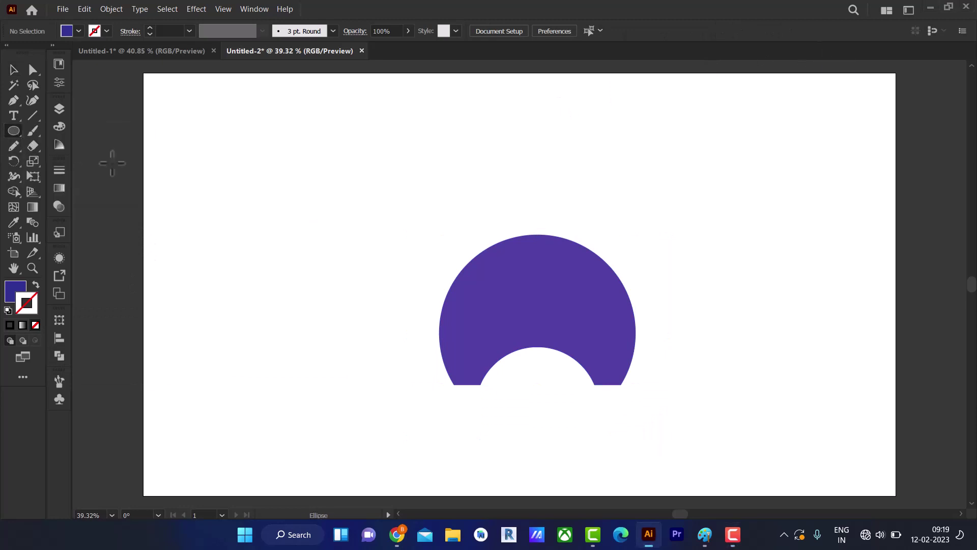
left_click_drag(224, 164, 257, 199)
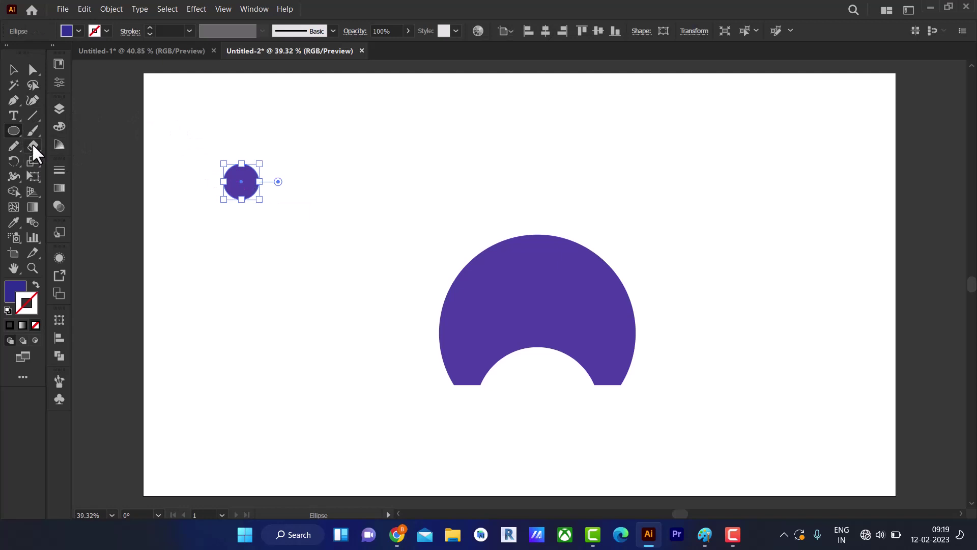
left_click(32, 143)
left_click(102, 160)
left_click(225, 181)
key("v")
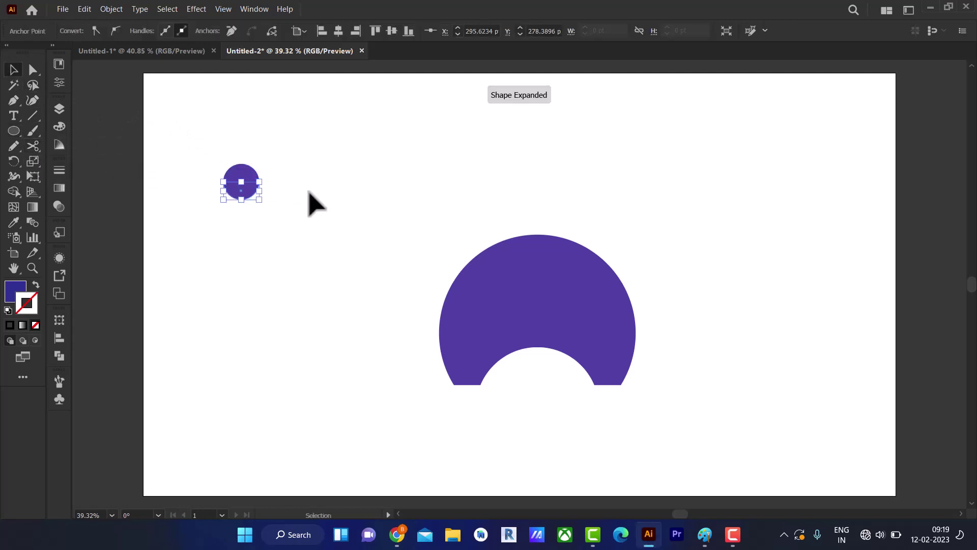
mouse_move(241, 191)
left_mouse_down()
mouse_move(312, 226)
mouse_move(338, 162)
mouse_move(262, 185)
mouse_move(487, 406)
mouse_move(488, 375)
left_mouse_up()
mouse_move(312, 227)
left_mouse_down()
mouse_move(524, 388)
mouse_move(600, 386)
left_mouse_up()
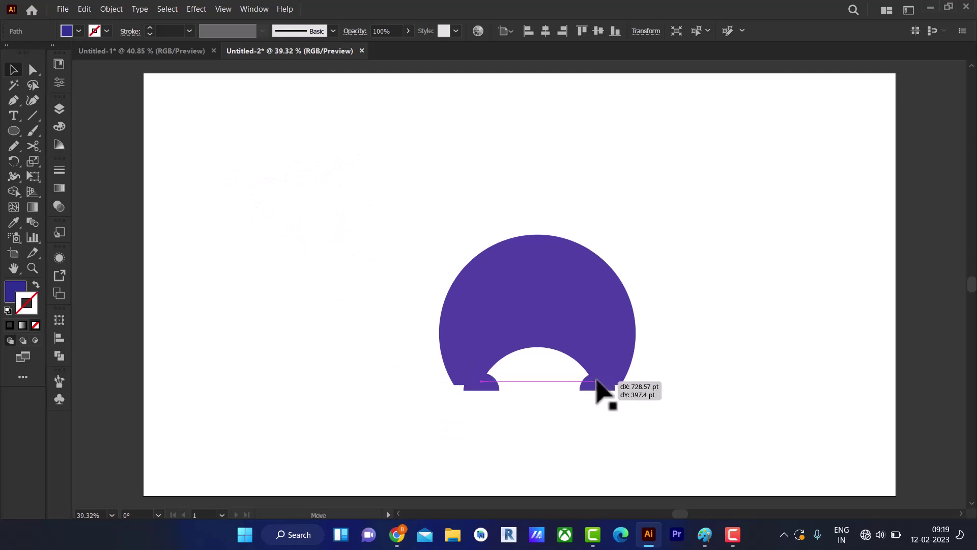
Step: Fill both half-circles dark indigo and set them flush with the dome's bottom edge
left_click(483, 384, "shift")
left_click(79, 31)
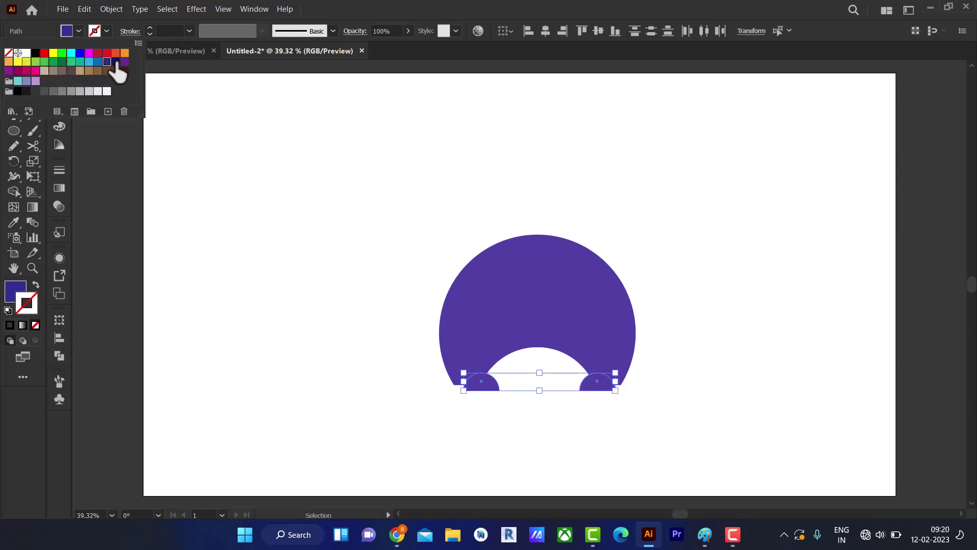
left_click(116, 63)
left_click(301, 204)
left_click(631, 270)
left_click_drag(603, 385, 604, 380)
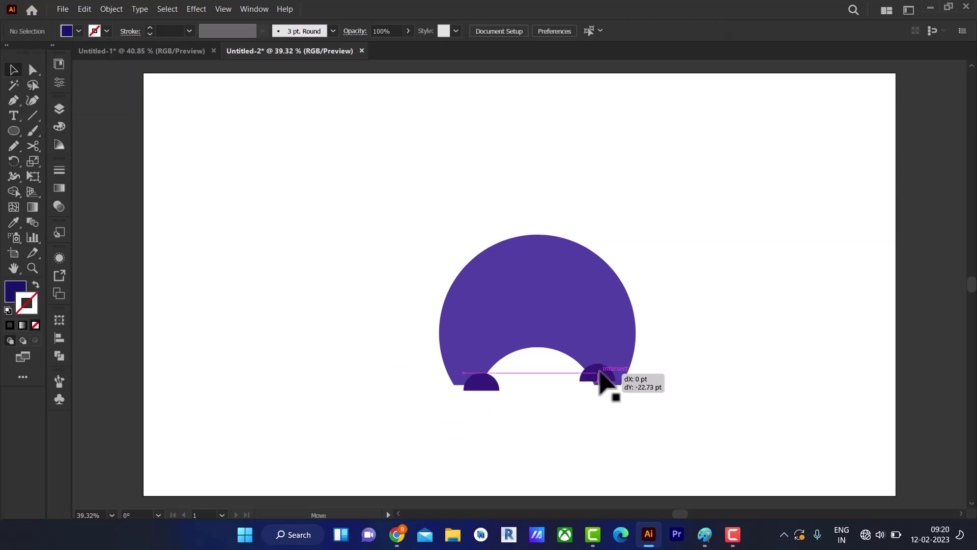
left_click_drag(488, 389, 489, 384)
left_click(481, 414)
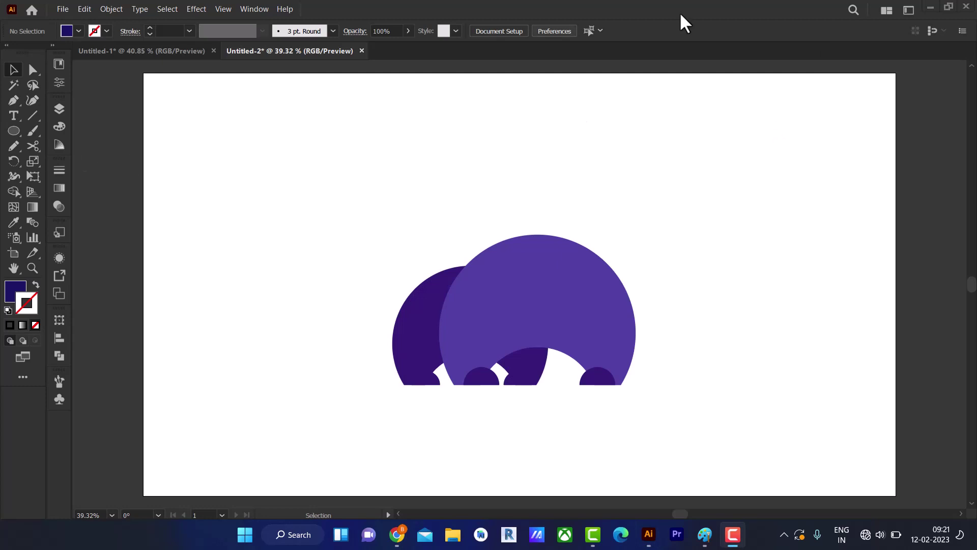
left_click(14, 131)
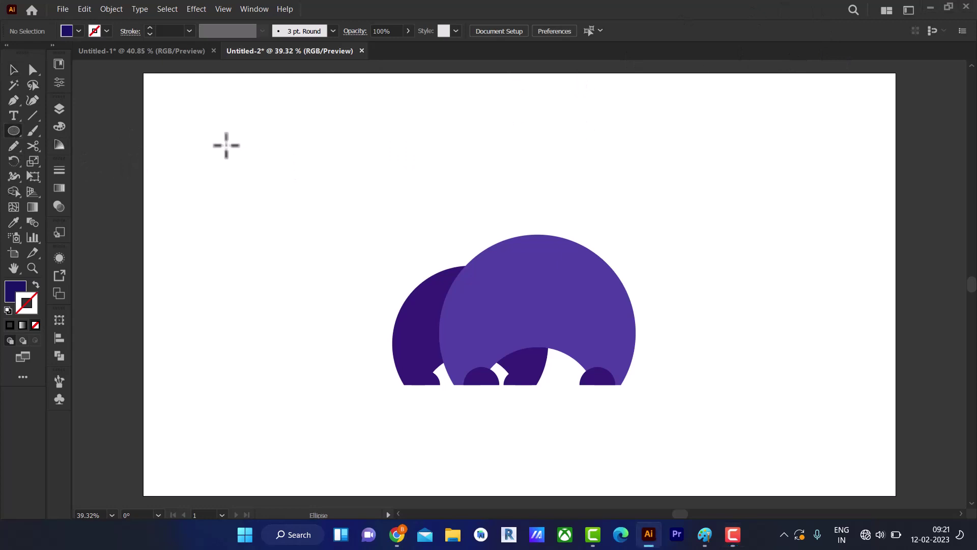
Step: Draw two side-by-side circles and fill them light peach from the Color Picker
mouse_move(226, 146)
left_mouse_down()
mouse_move(266, 186)
mouse_move(346, 178)
mouse_move(324, 178)
left_mouse_up()
key("v")
left_click_drag(177, 118, 377, 217)
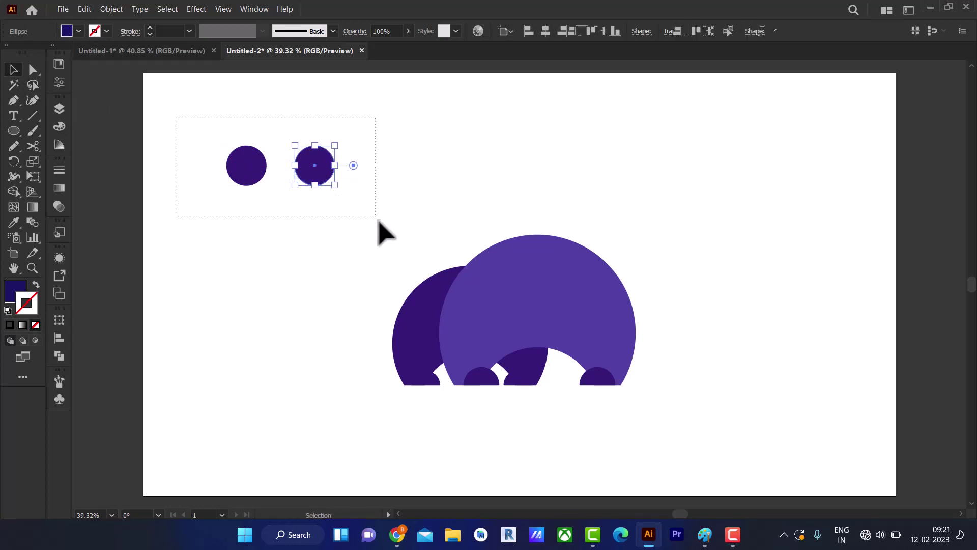
left_click(77, 31)
left_click(124, 53)
double_click(19, 295)
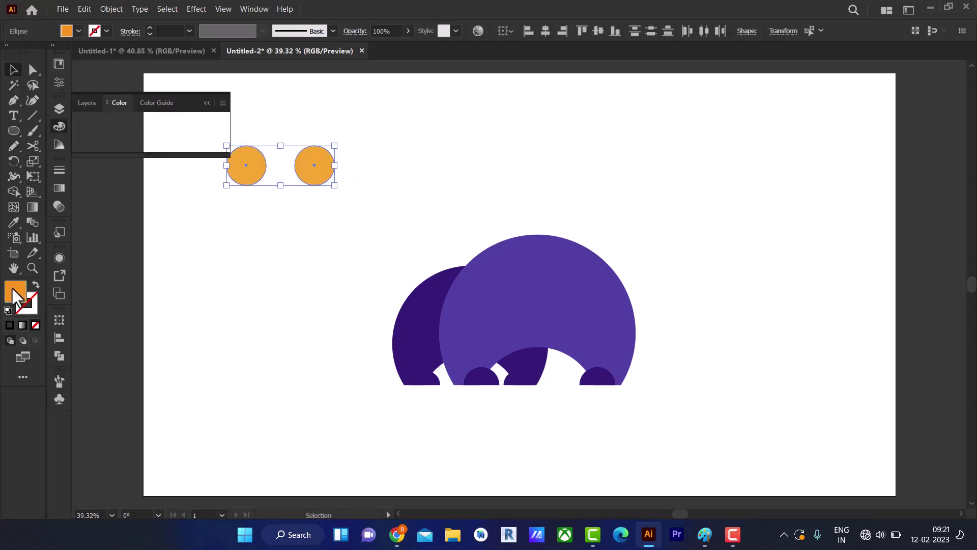
left_click(694, 94)
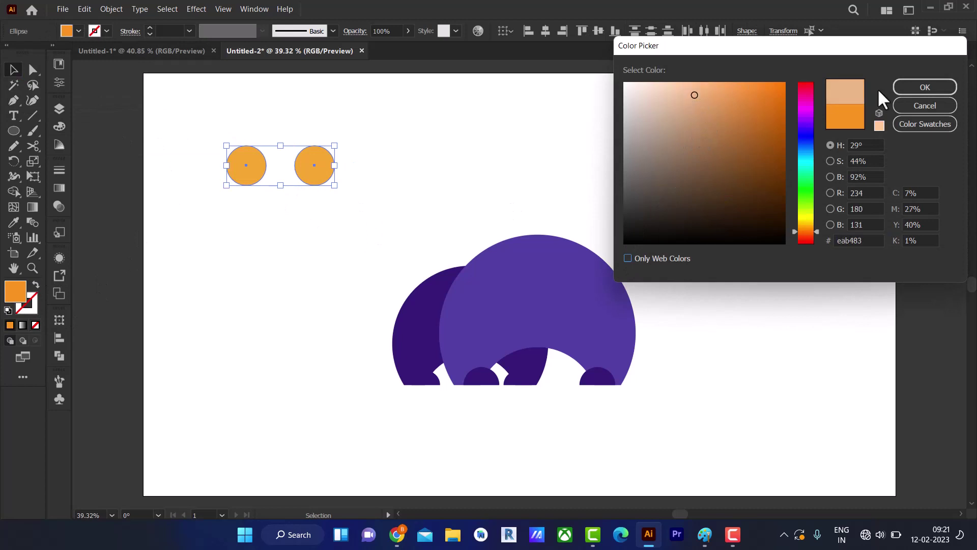
left_click(925, 87)
left_click(396, 174)
Step: Bridge the peach circles with a rectangle bar and Unite them into one shape
left_click_drag(14, 130, 14, 130)
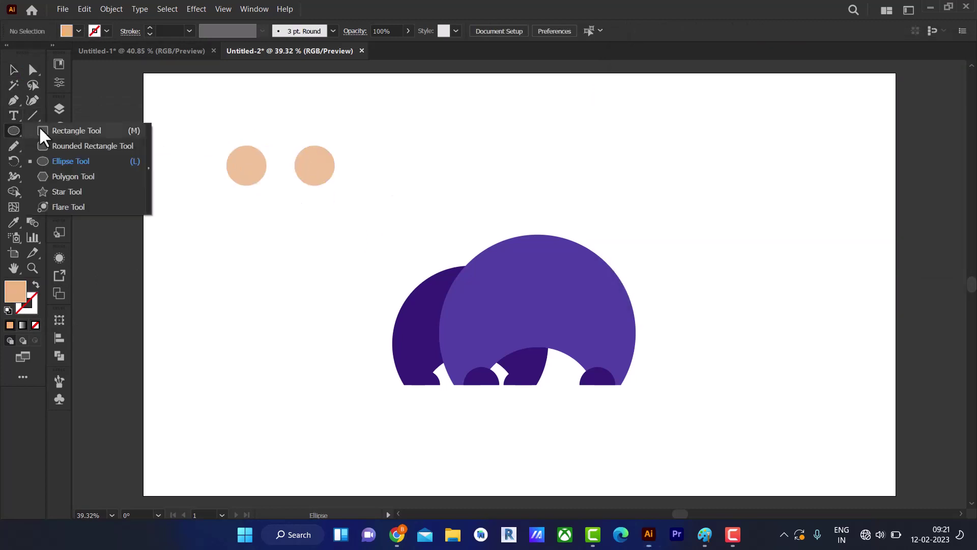
left_click(56, 127)
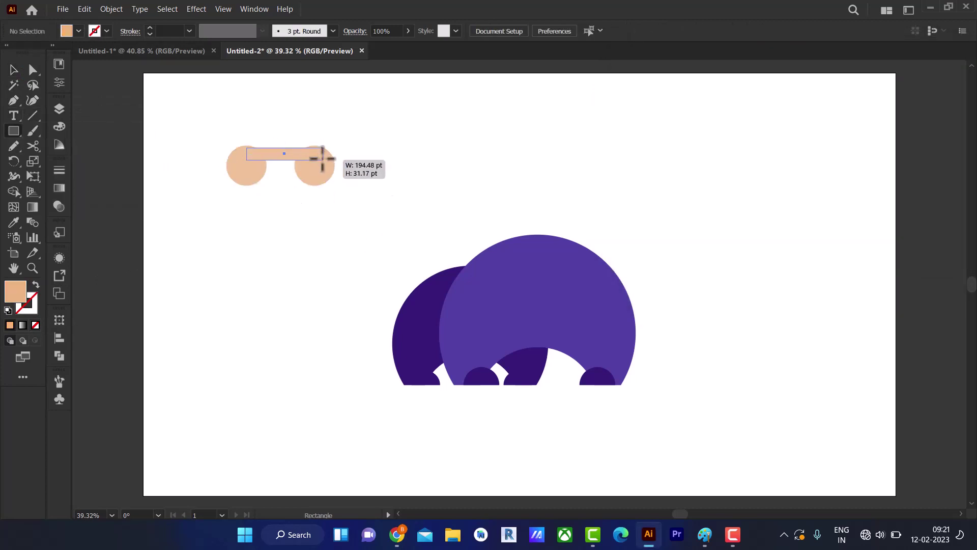
left_click_drag(282, 153, 321, 165)
key("v")
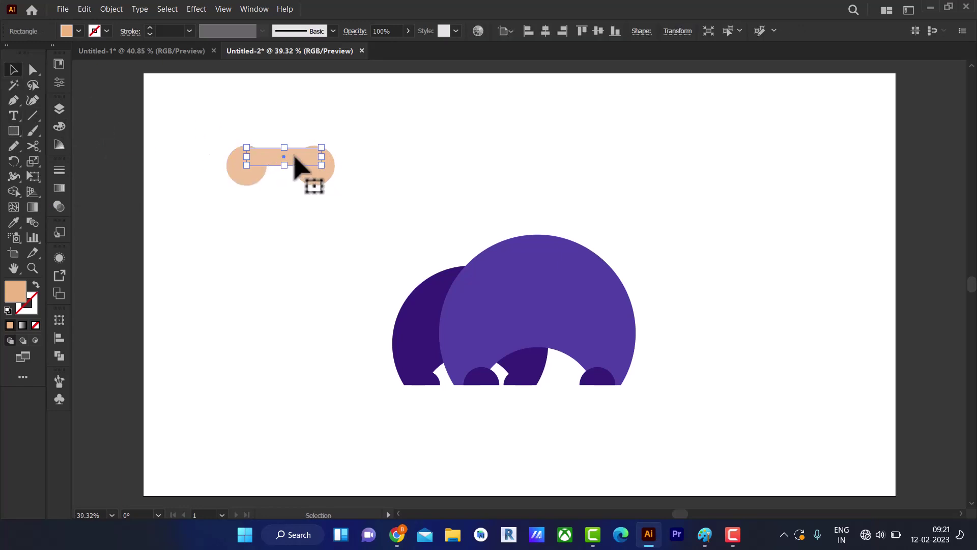
left_click(257, 207)
left_click_drag(244, 173, 243, 173)
left_click_drag(326, 198, 207, 153)
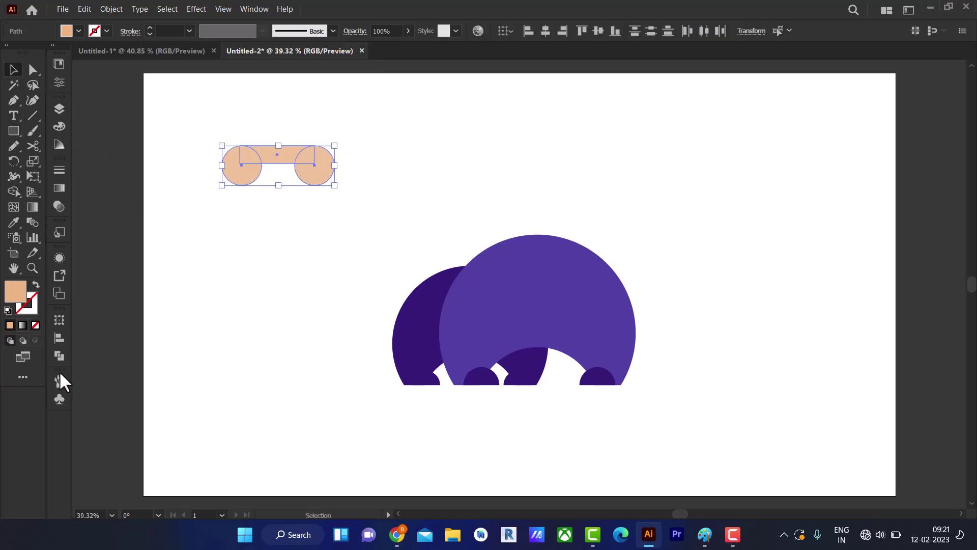
left_click(59, 356)
left_click_drag(284, 163, 291, 193)
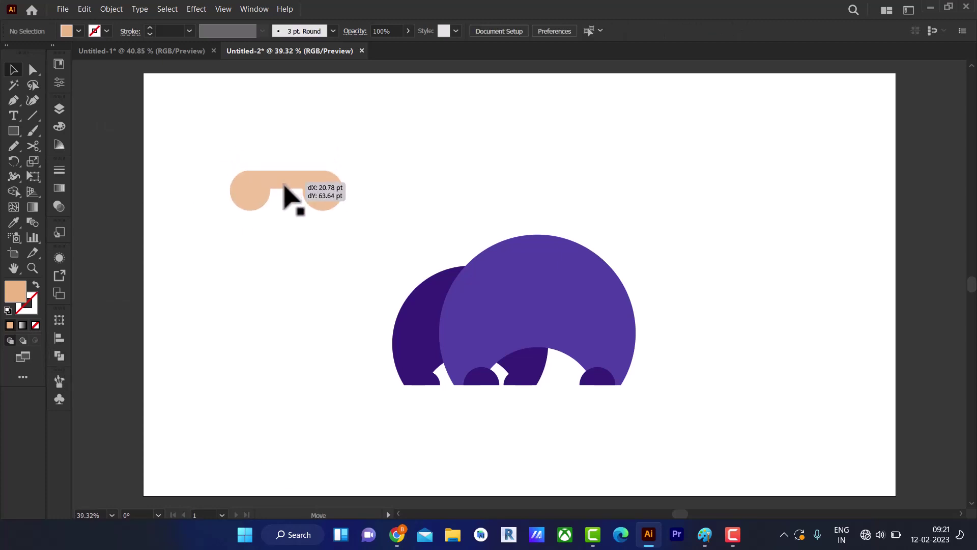
left_click(258, 256)
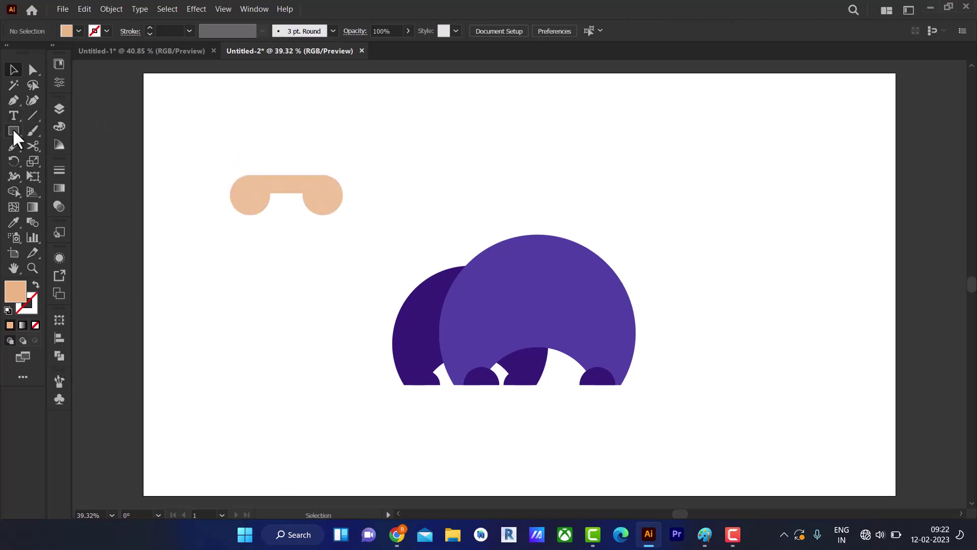
Step: Place a purple circle over the peach muzzle and send it behind the peach shapes
left_click_drag(13, 130, 62, 151)
left_click_drag(240, 133, 312, 204)
left_click(79, 31)
left_click(103, 69)
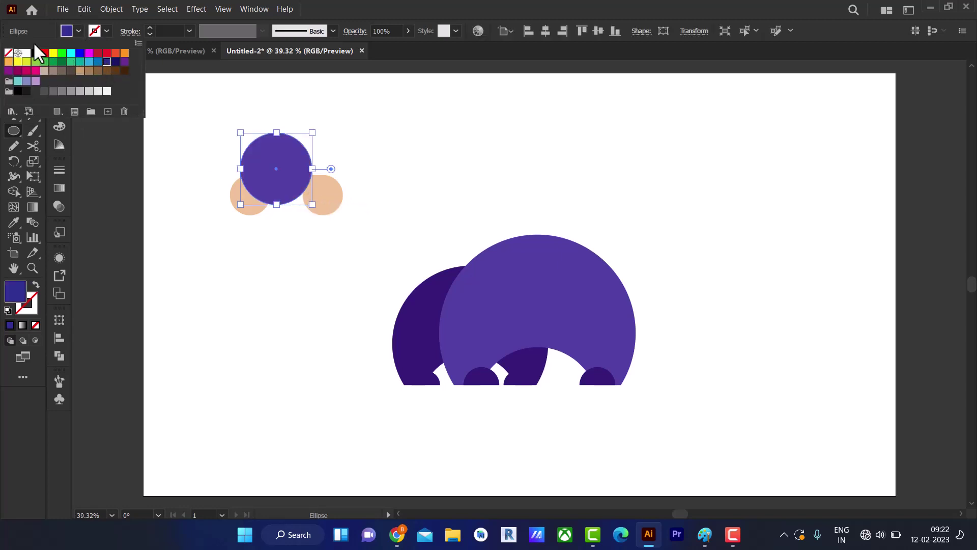
key("v")
mouse_move(275, 179)
left_mouse_down()
mouse_move(290, 186)
mouse_move(300, 134)
left_mouse_up()
left_click(110, 9)
left_click(357, 62)
Step: Cut the purple circle with Scissors, delete its bottom half, and seat the top on the muzzle
left_click(33, 146)
left_click(322, 146)
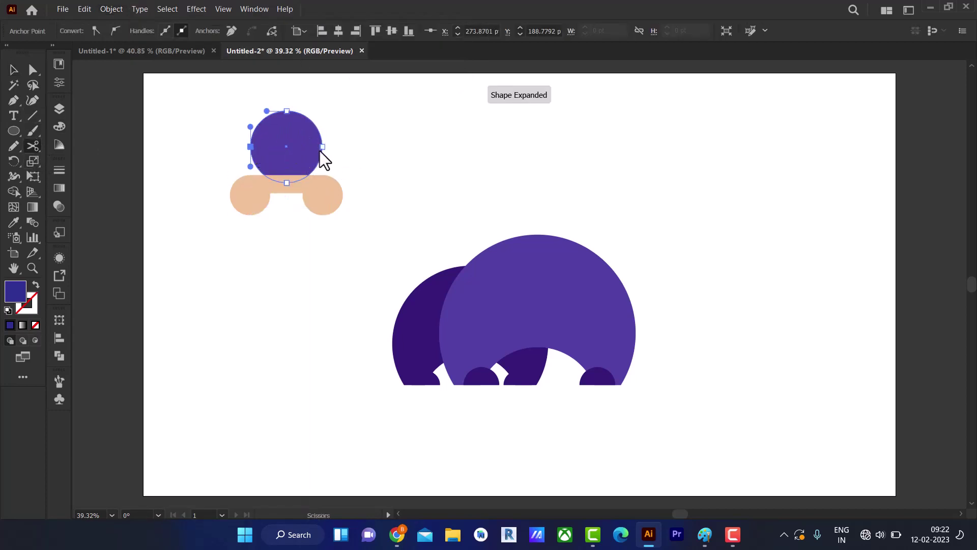
left_click(14, 70)
left_click_drag(290, 170, 295, 311)
key("Delete")
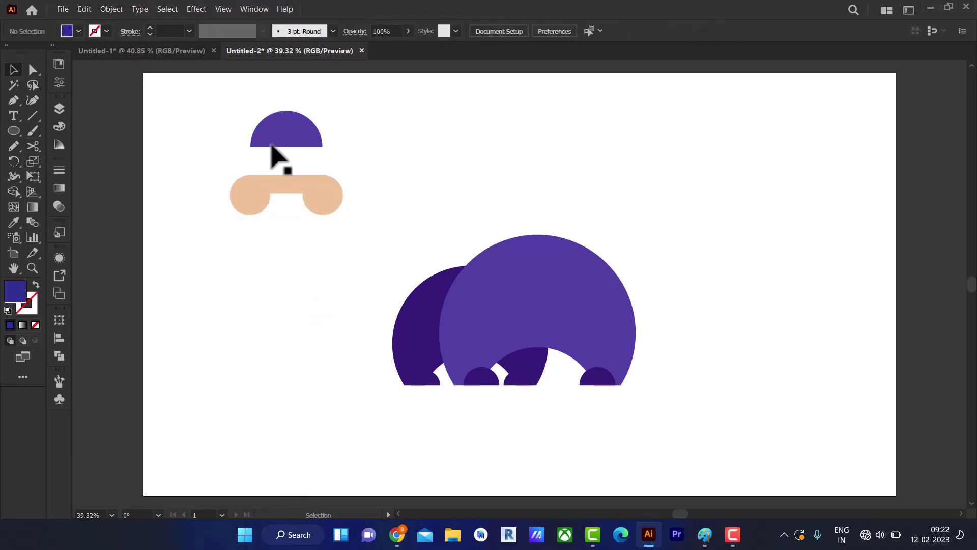
left_click_drag(279, 148, 300, 189)
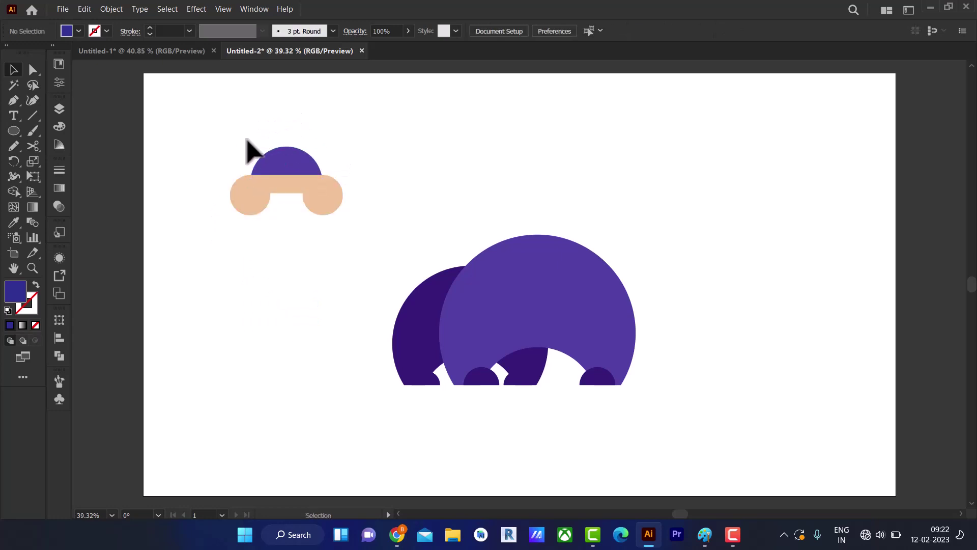
left_click_drag(251, 148, 297, 206)
left_click(817, 78)
Step: Add an orange circle under the muzzle and send it behind
key("l")
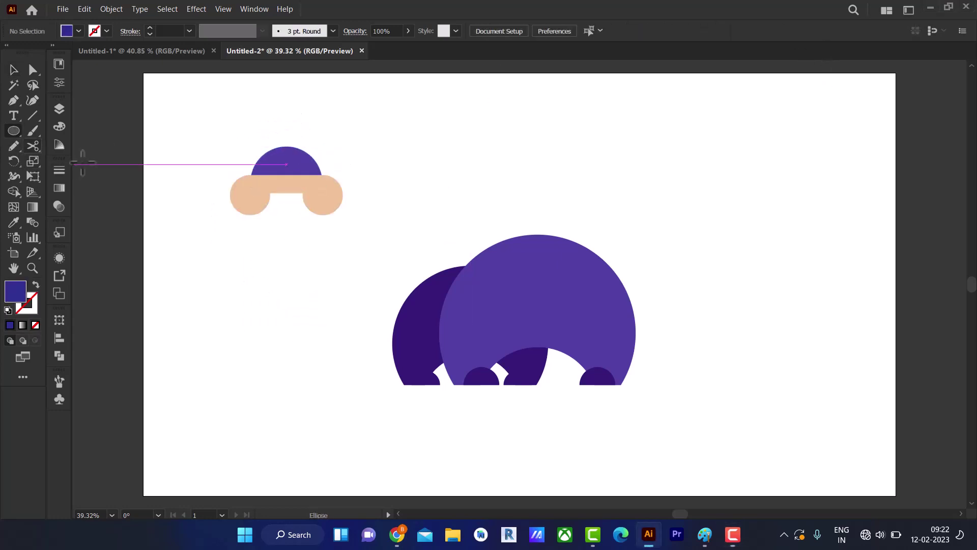
left_click_drag(250, 246, 283, 281)
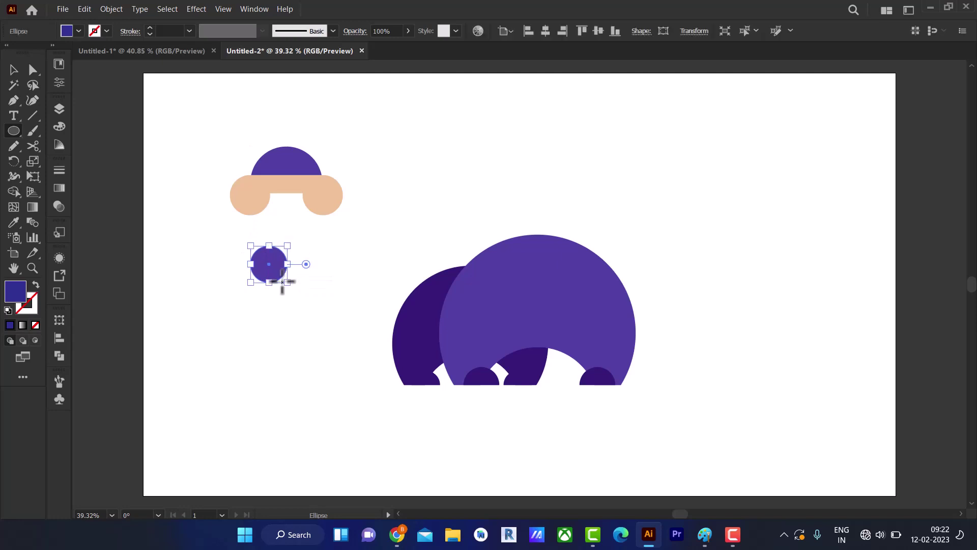
left_click(79, 32)
left_click(116, 52)
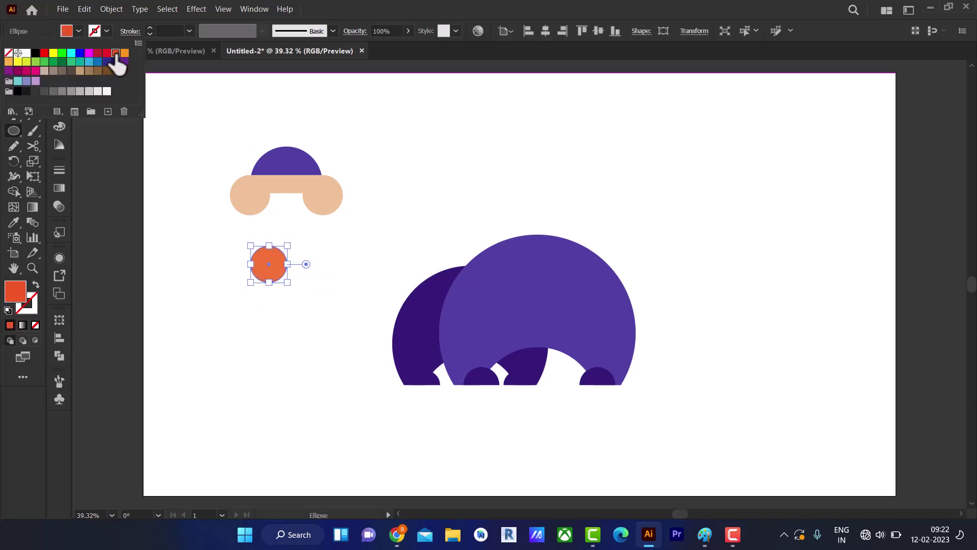
key("v")
left_click_drag(269, 249, 288, 185)
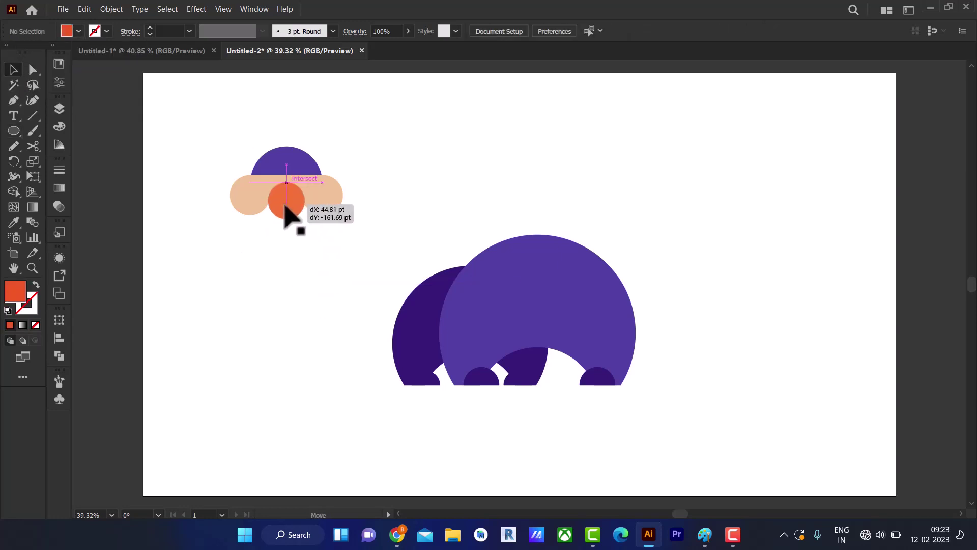
left_click(109, 10)
left_click(356, 47)
left_click(366, 193)
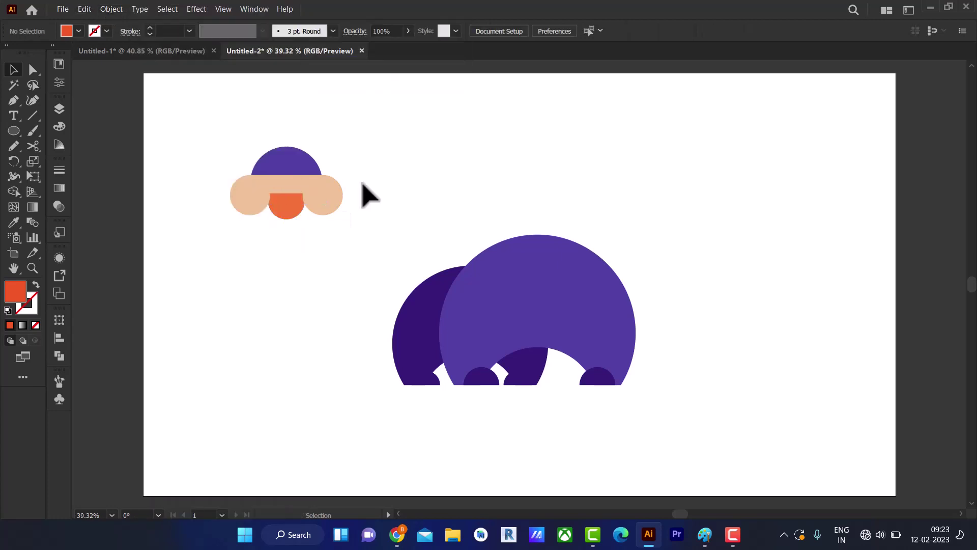
Step: Draw a tall crimson rectangle with fully rounded corners
left_click_drag(14, 128, 84, 131)
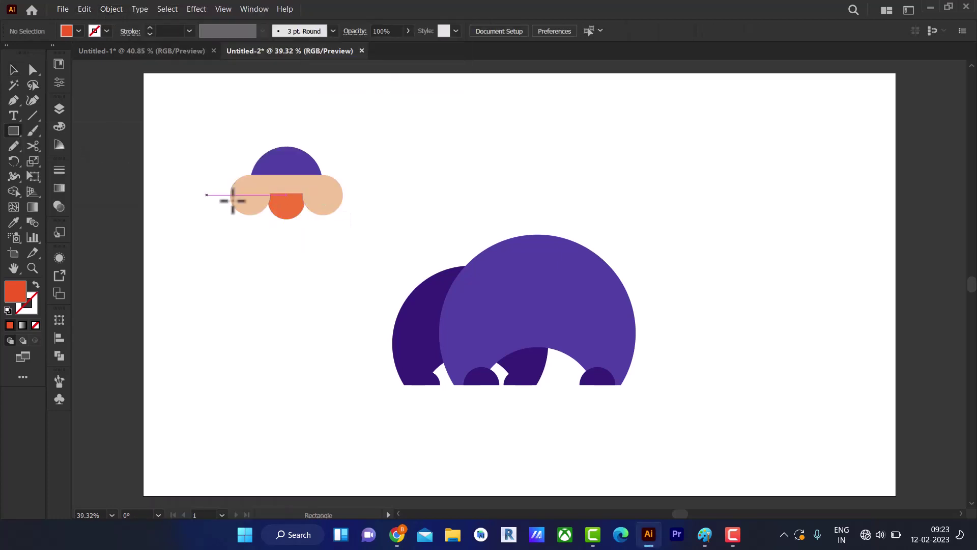
mouse_move(178, 241)
left_mouse_down()
mouse_move(205, 316)
mouse_move(206, 302)
left_mouse_up()
left_click(67, 31)
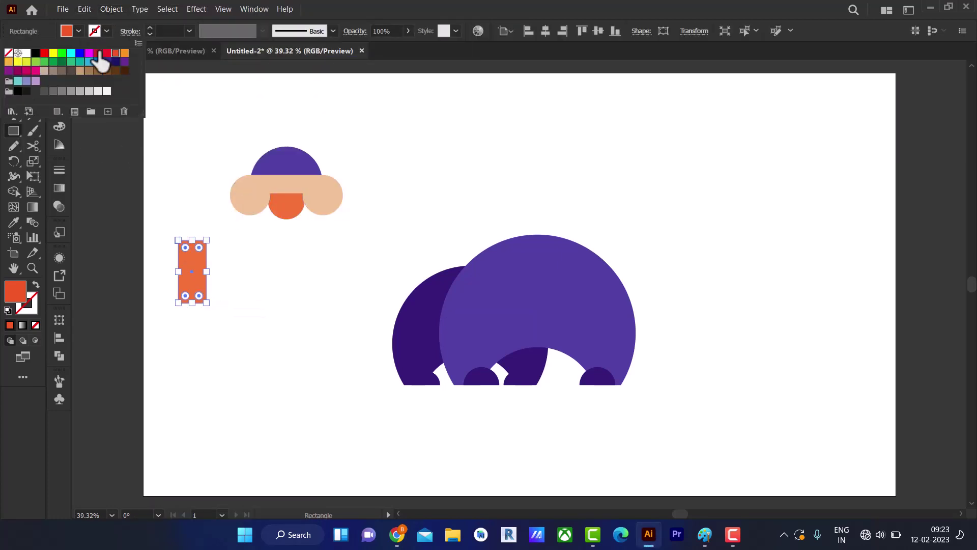
left_click(98, 52)
key("v")
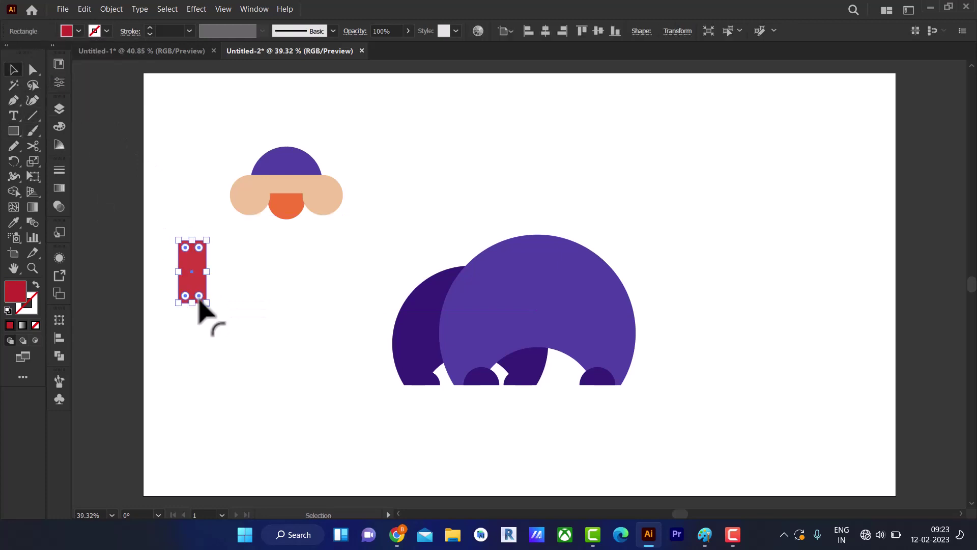
mouse_move(199, 295)
left_mouse_down()
mouse_move(204, 279)
mouse_move(308, 239)
mouse_move(304, 223)
mouse_move(304, 234)
left_mouse_up()
Step: Send the crimson bar behind the muzzle and resize it into a hanging tongue
left_click(111, 11)
left_click(357, 59)
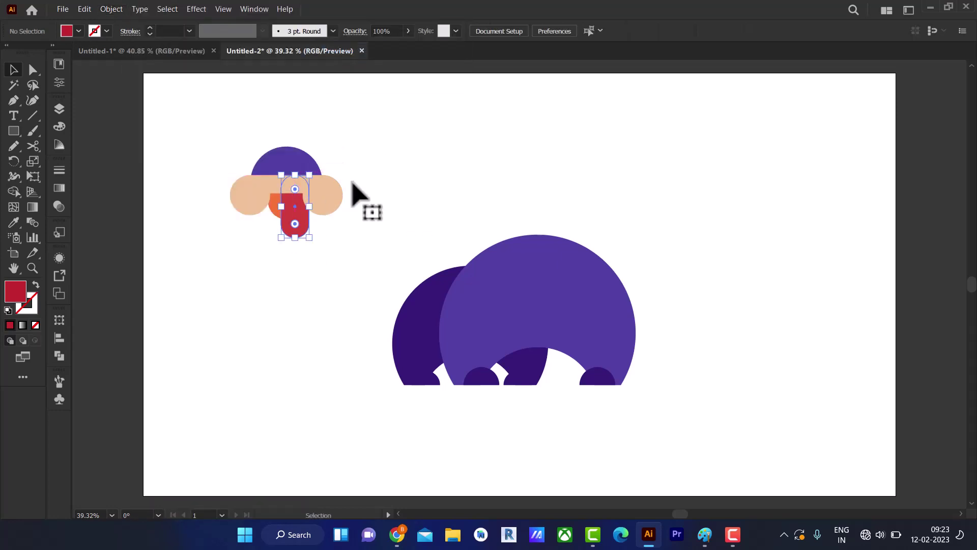
left_click(350, 179)
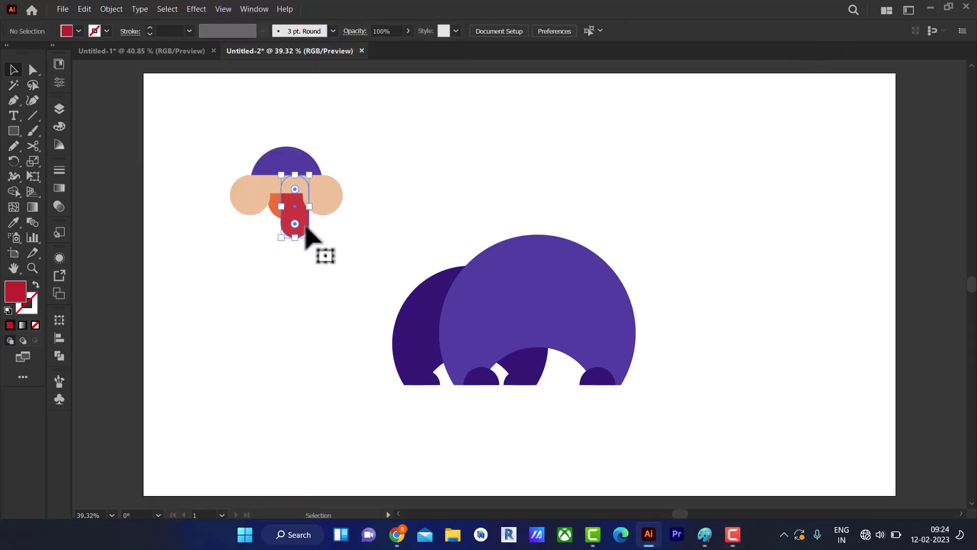
left_click(304, 233)
mouse_move(309, 237)
left_mouse_down()
mouse_move(305, 213)
mouse_move(300, 234)
left_mouse_up()
Step: Draw a tall crimson bar above the body
left_click(279, 228)
left_click(14, 131)
mouse_move(415, 112)
left_mouse_down()
mouse_move(435, 207)
mouse_move(437, 161)
mouse_move(470, 184)
left_mouse_up()
left_click(13, 70)
left_click(475, 186)
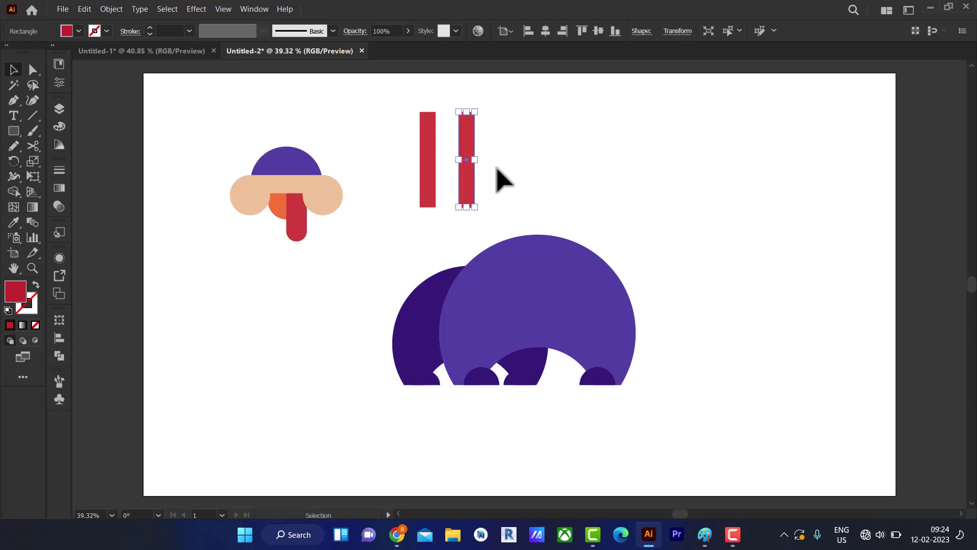
Step: Turn one crimson bar sideways and rotate the other about 45 degrees so they cross
left_click(441, 195)
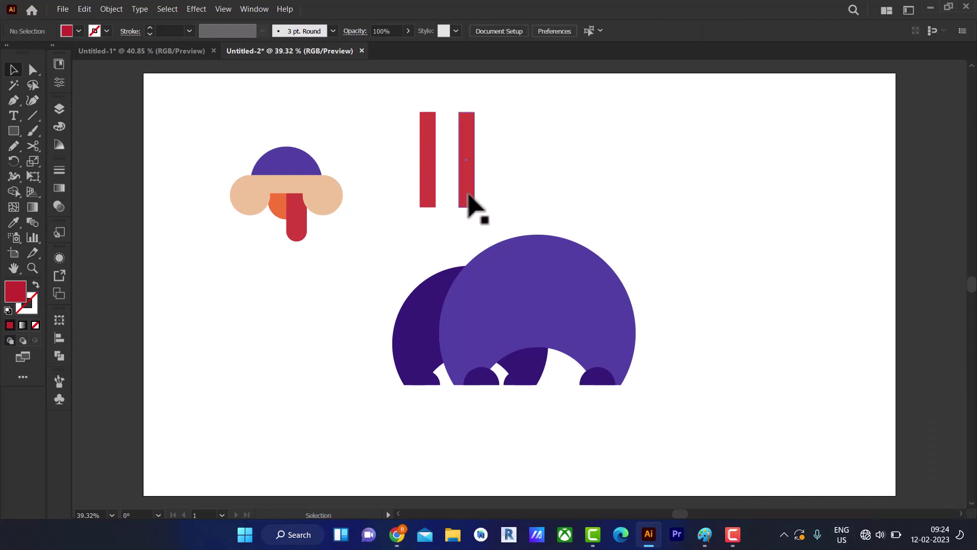
left_click(468, 195)
mouse_move(474, 208)
left_mouse_down()
mouse_move(497, 179)
mouse_move(458, 163)
mouse_move(489, 139)
mouse_move(456, 121)
mouse_move(475, 109)
mouse_move(478, 121)
left_mouse_up()
left_click(32, 70)
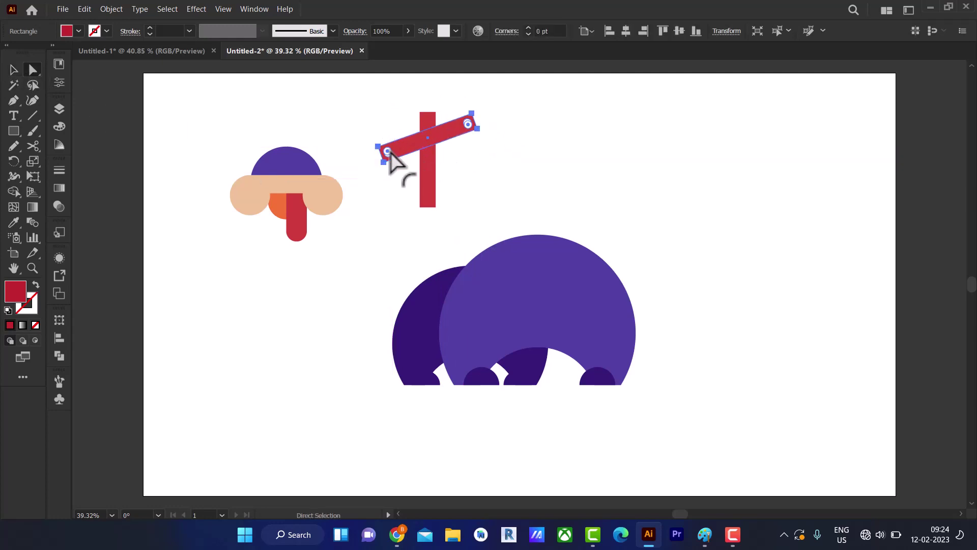
left_click(14, 70)
left_click_drag(432, 146, 438, 144)
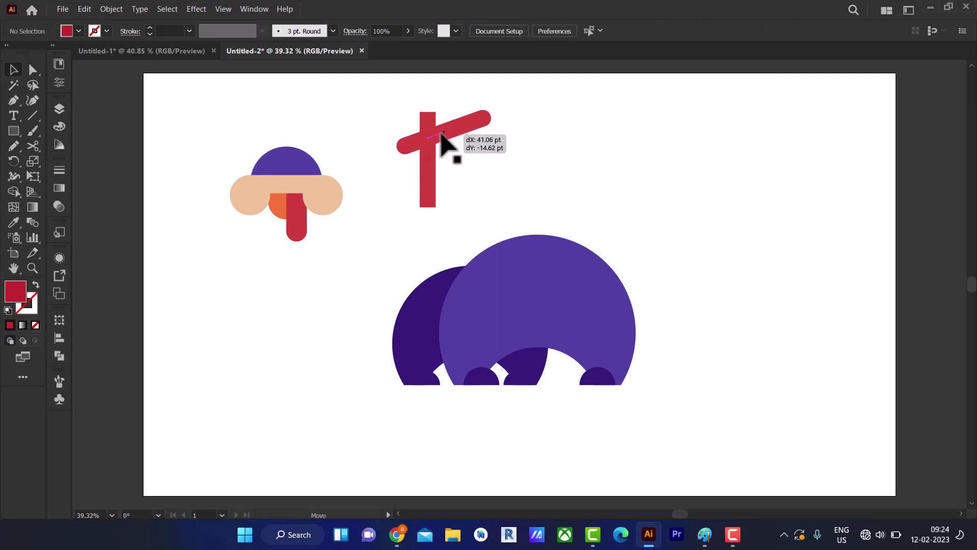
left_click(433, 202)
left_click_drag(437, 212, 471, 179)
left_click(412, 153)
Step: Rotate the bars into an X and remove its upper arms with Shape Builder, leaving a chevron
mouse_move(488, 125)
left_mouse_down()
mouse_move(507, 145)
mouse_move(497, 127)
mouse_move(497, 159)
left_mouse_up()
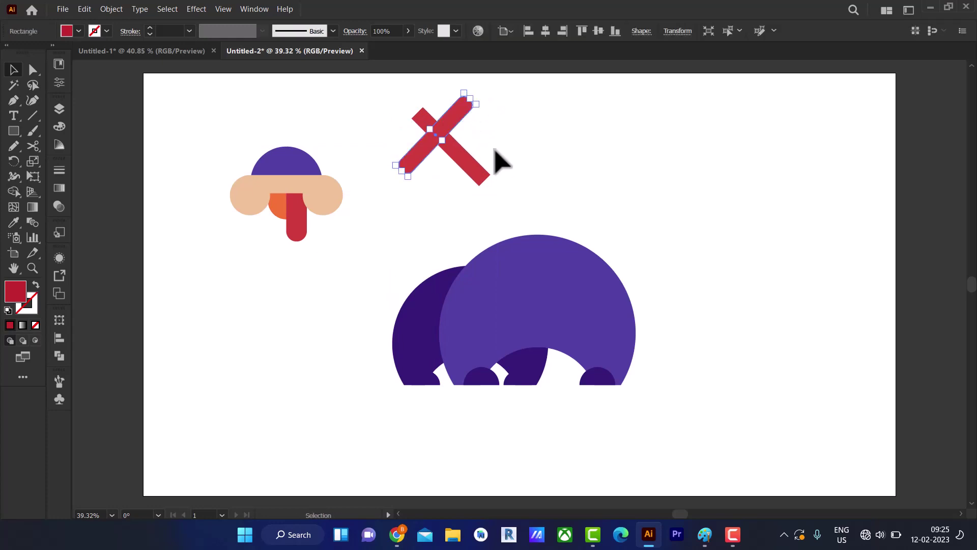
left_click_drag(423, 164, 428, 159)
left_click(485, 146)
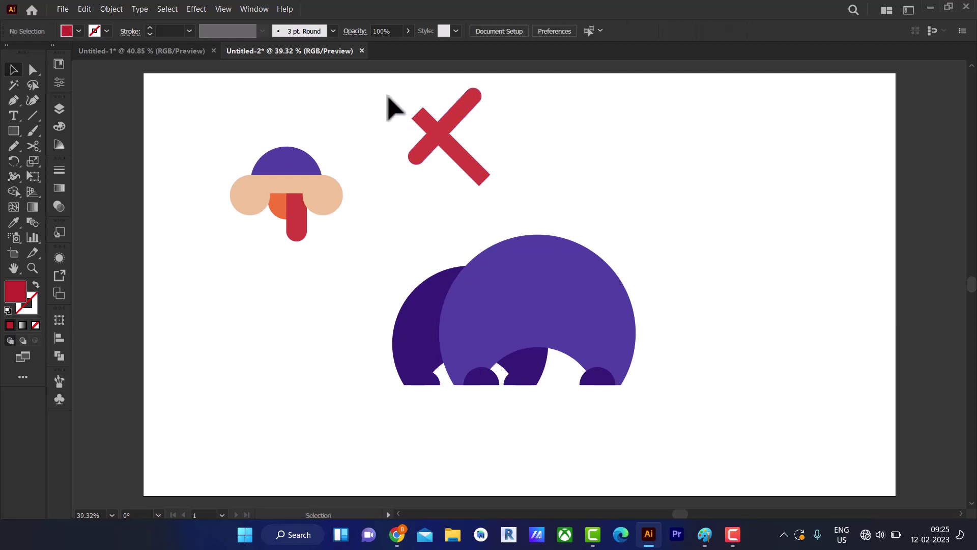
left_click_drag(388, 96, 446, 134)
left_click(14, 193)
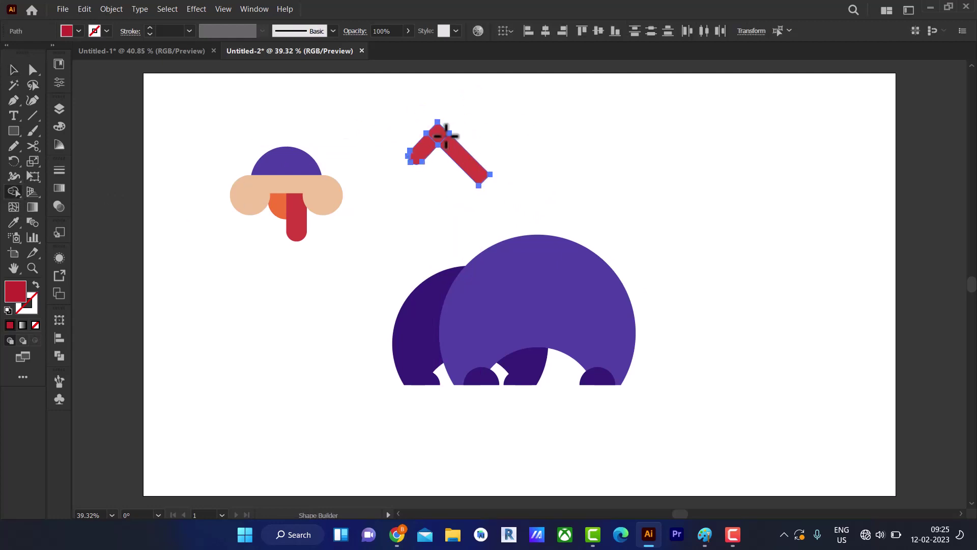
left_click(14, 71)
left_click(515, 127)
Step: Move the red chevron onto the upper left of the head
left_click_drag(484, 178, 465, 168)
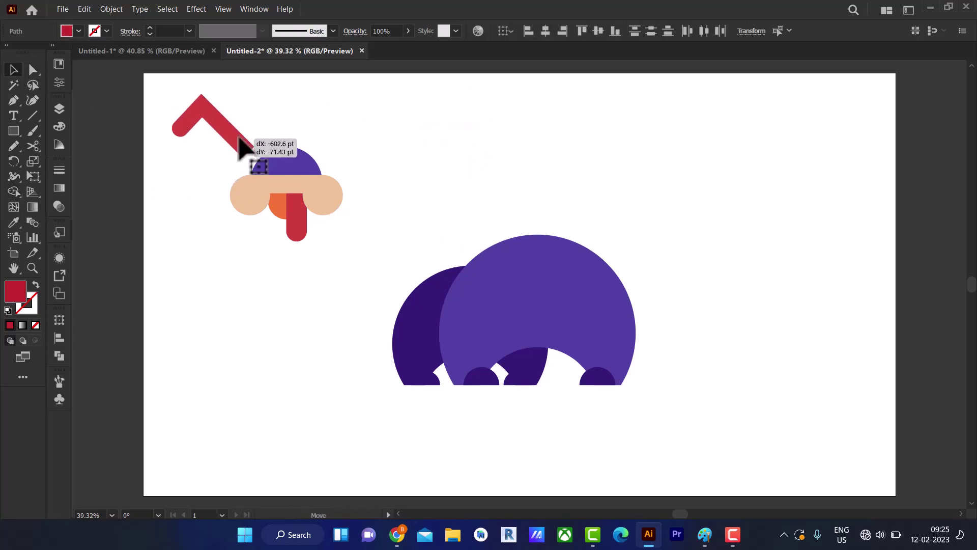
left_click(465, 168)
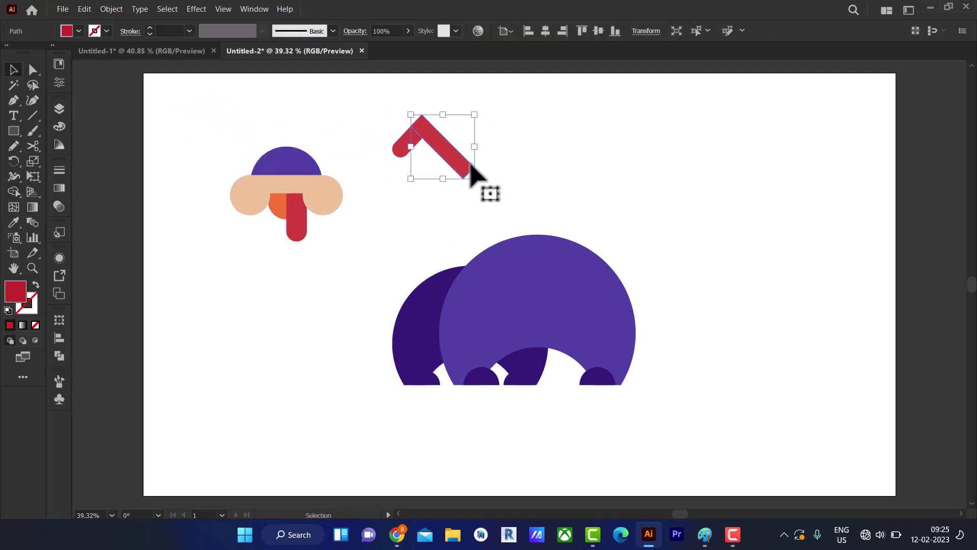
left_click(484, 185)
left_click_drag(464, 173, 492, 156)
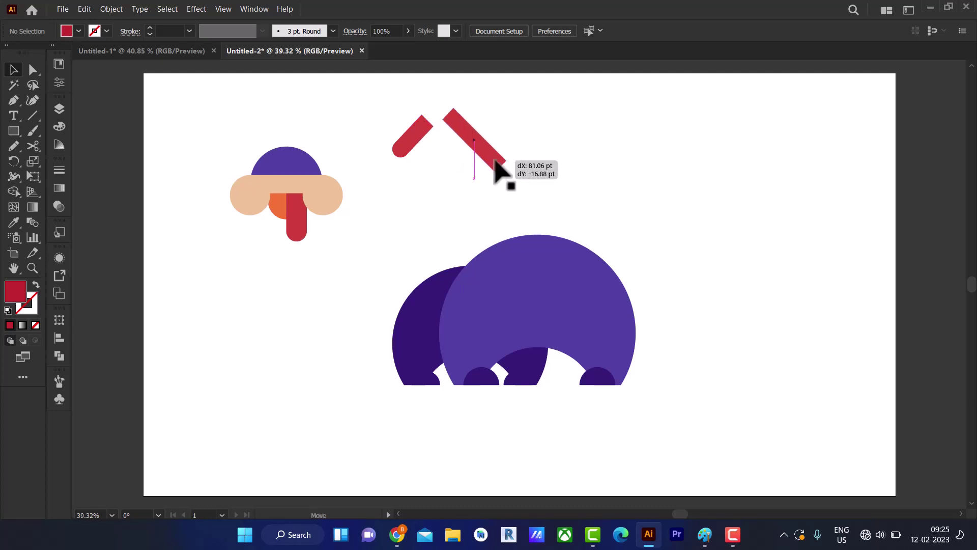
key("ctrl+z")
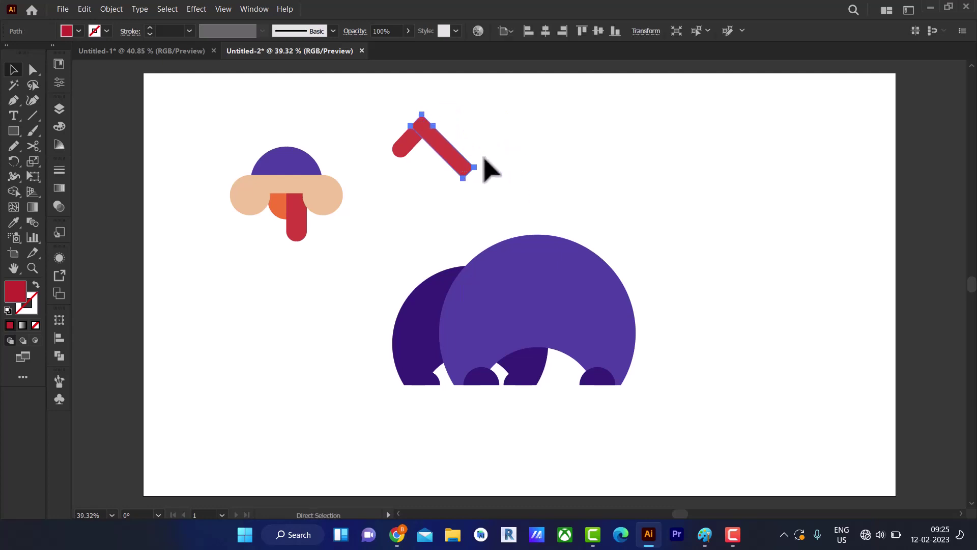
left_click(382, 122)
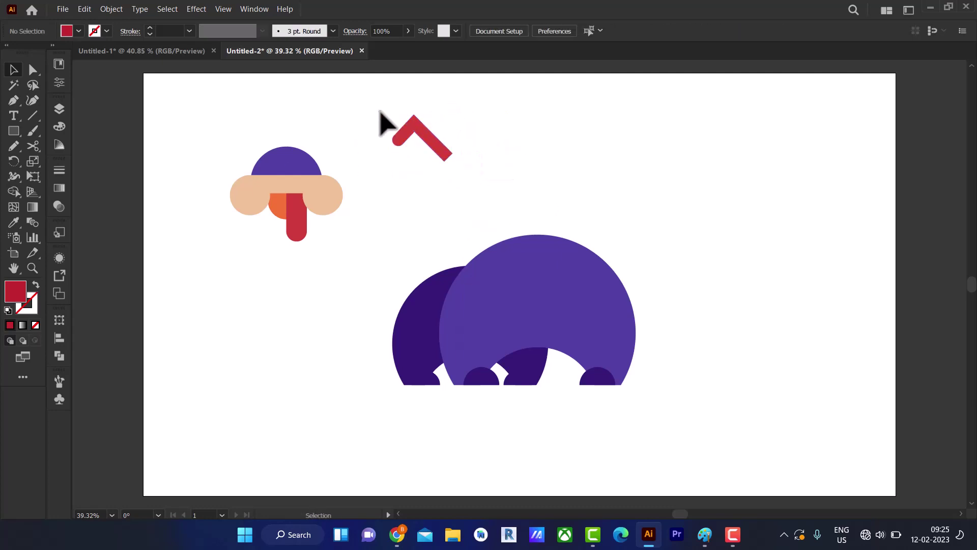
mouse_move(430, 139)
left_mouse_down()
mouse_move(252, 148)
mouse_move(379, 104)
left_mouse_up()
left_click(111, 8)
Step: Send the chevron behind the head, then reflect its copy and move it to the head's right side
left_click(349, 50)
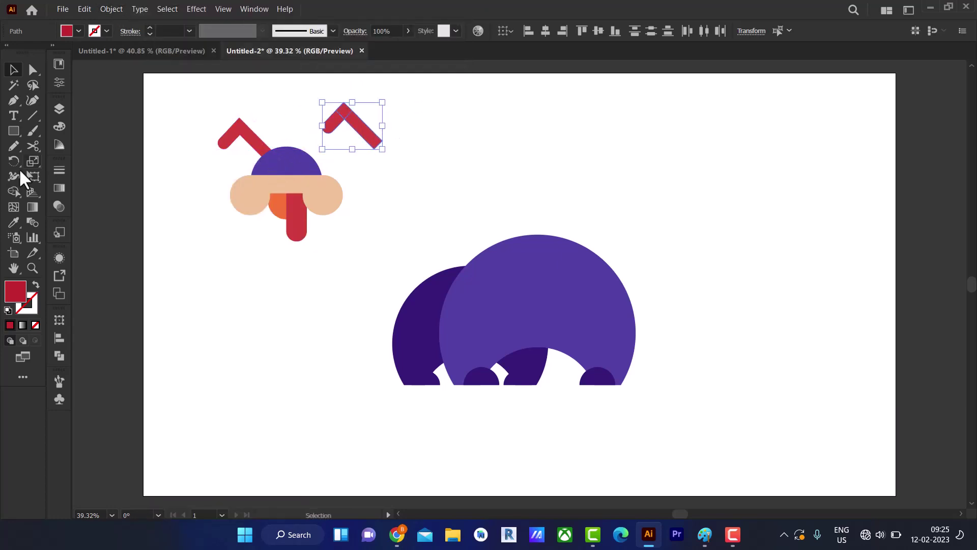
left_click_drag(13, 161, 66, 176)
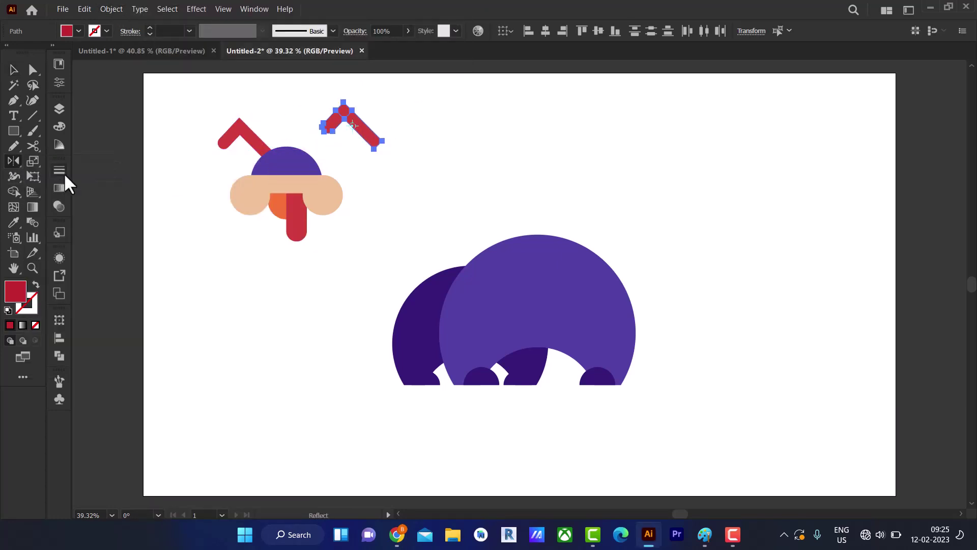
left_click(59, 83)
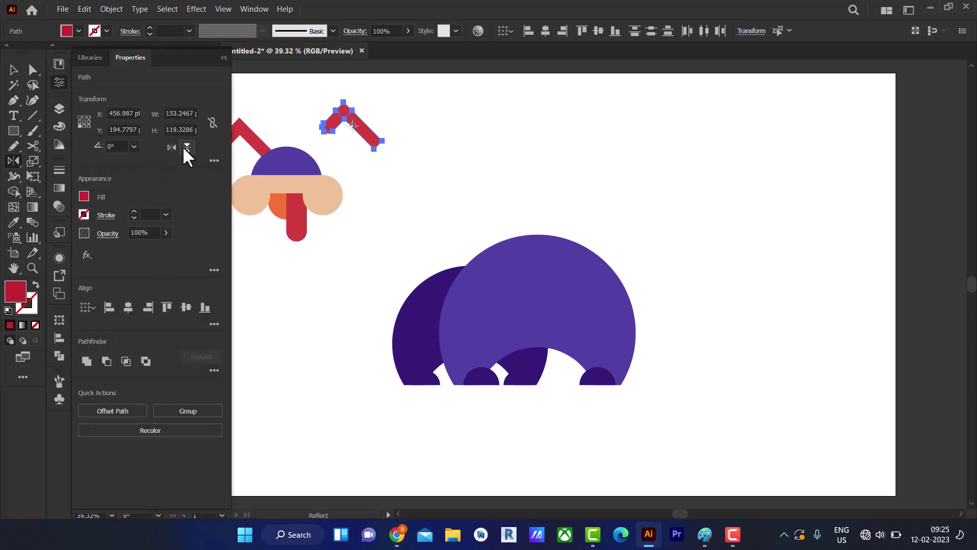
left_click(187, 147)
key("v")
mouse_move(290, 135)
left_mouse_down()
mouse_move(321, 138)
mouse_move(316, 147)
left_mouse_up()
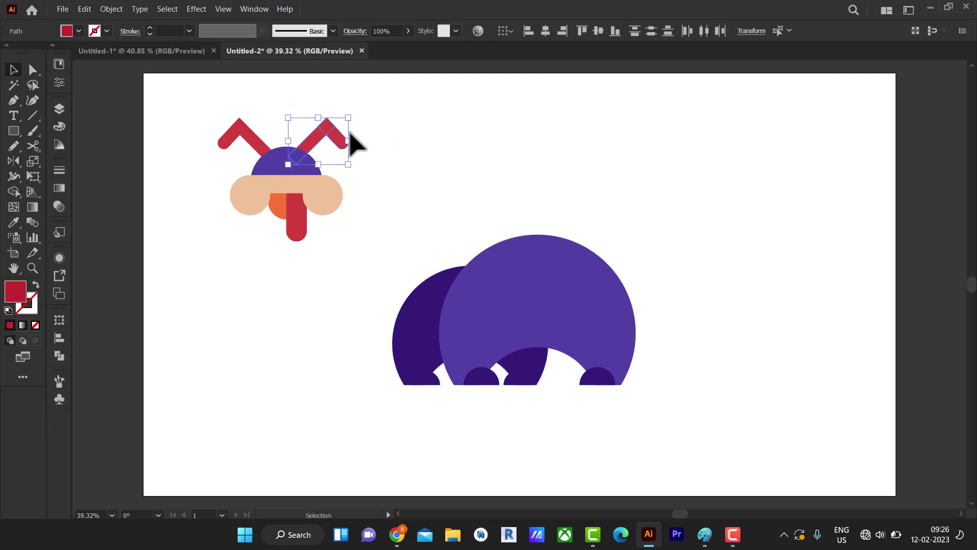
left_click(422, 108)
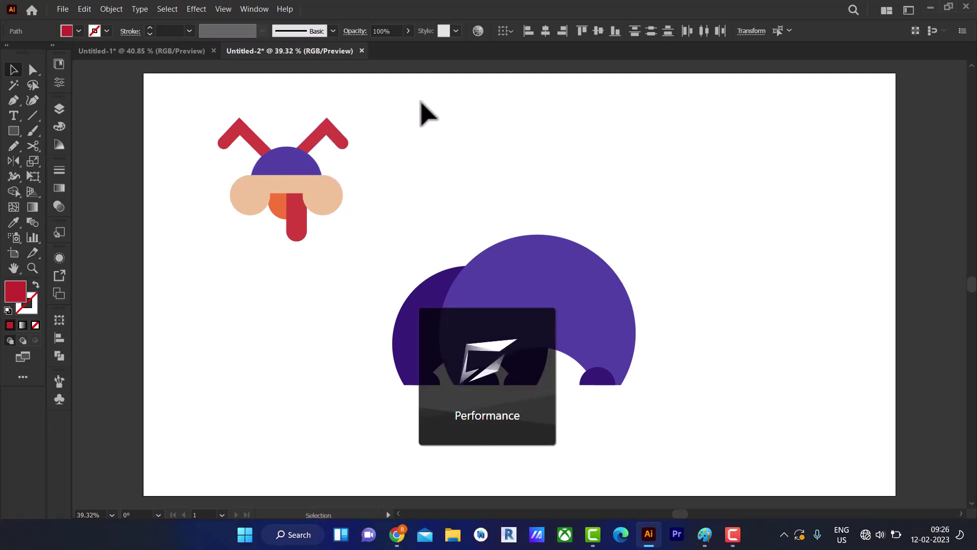
left_click(315, 141)
Step: Colour both ears' inner arms with the head's purple using Direct Selection and Eyedropper
key("a")
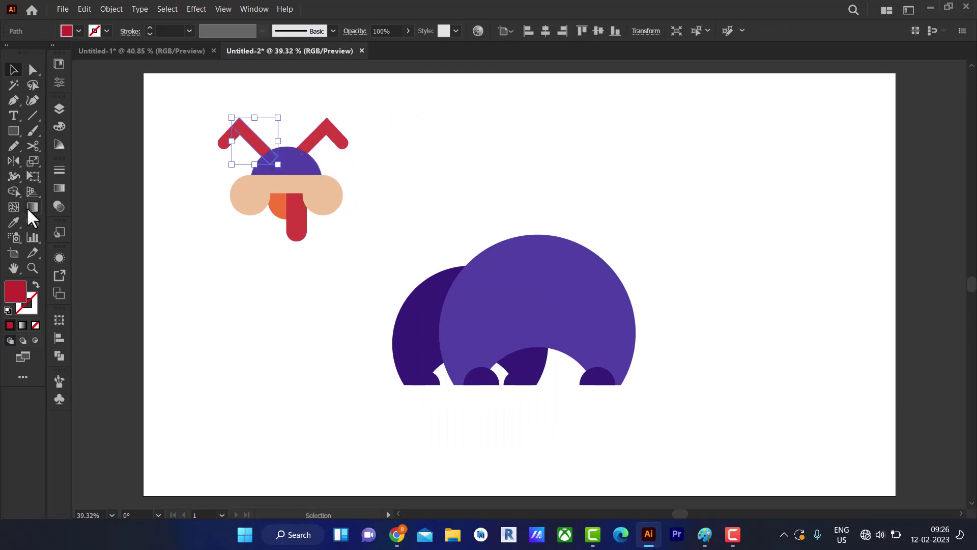
left_click(13, 223)
left_click(284, 159)
left_click(13, 70)
left_click(305, 151)
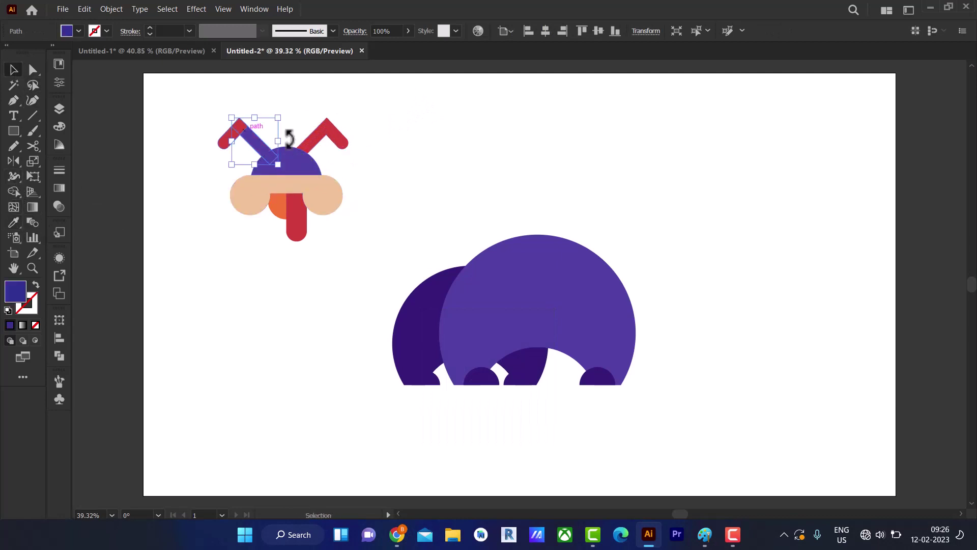
key("i")
left_click(277, 165)
Step: Recolour both red ear tips with the peach cheek colour
left_click(13, 70)
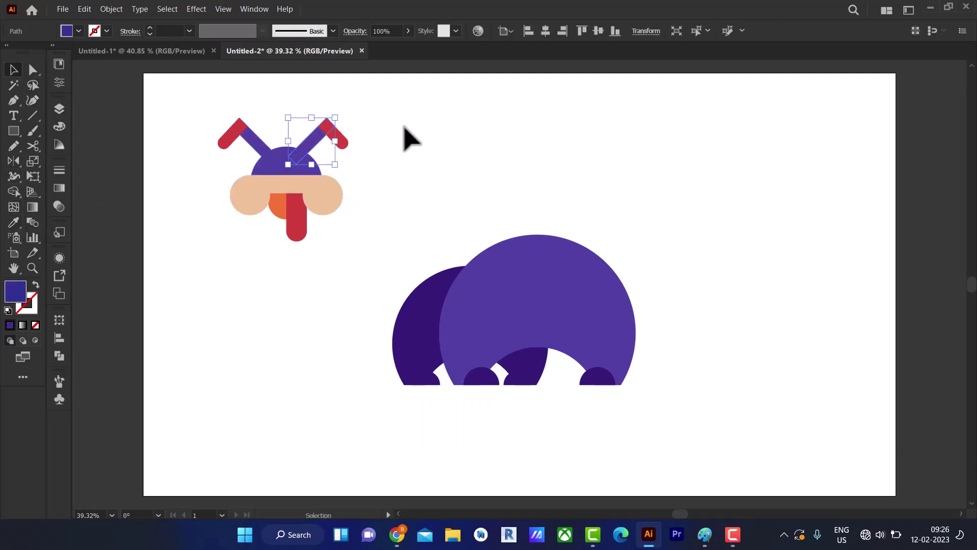
left_click(407, 138)
left_click(337, 140)
left_click(228, 144, "shift")
left_click(13, 223)
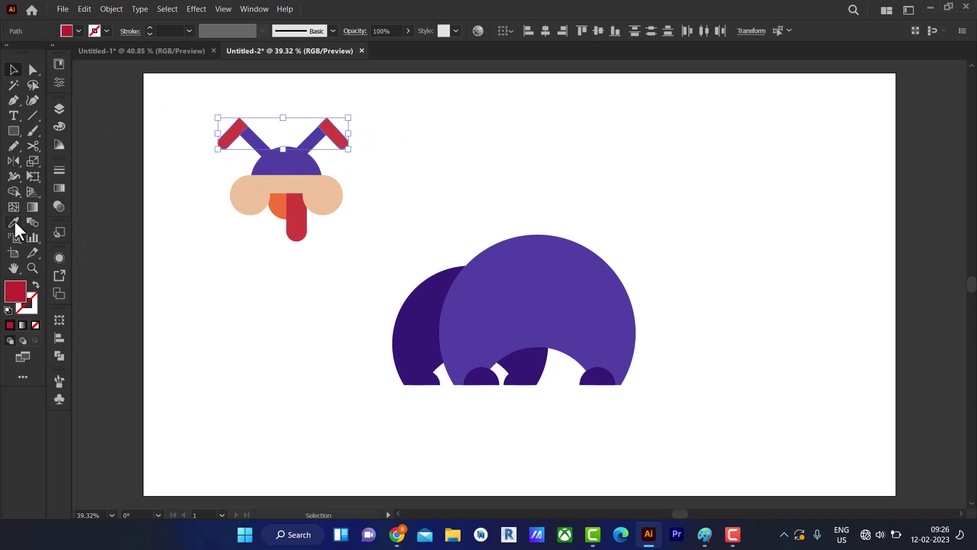
left_click(311, 203)
left_click(14, 69)
left_click(423, 136)
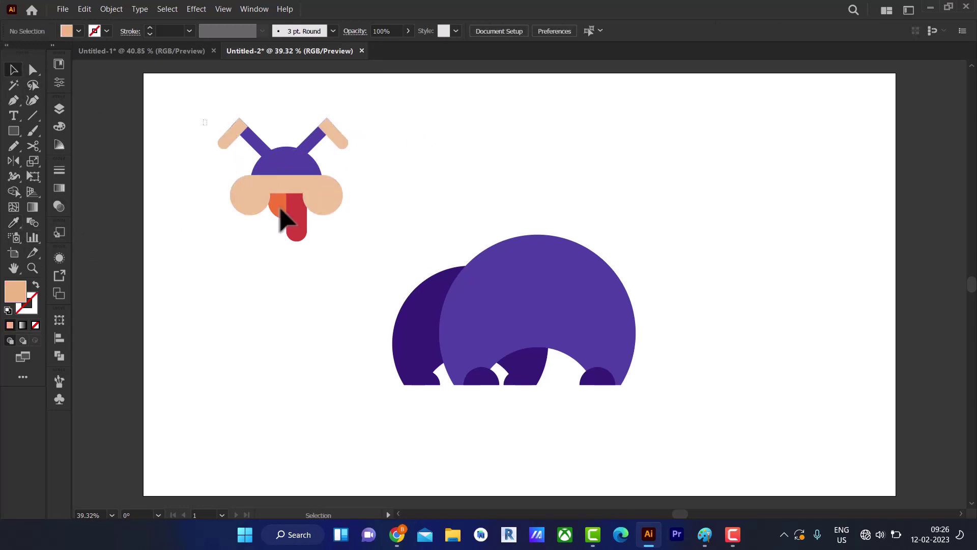
Step: Group all head pieces and drag the head onto the purple body
key("ctrl+a")
left_click(112, 9)
left_click(153, 69)
mouse_move(342, 207)
left_mouse_down()
mouse_move(630, 249)
mouse_move(560, 257)
mouse_move(589, 291)
left_mouse_up()
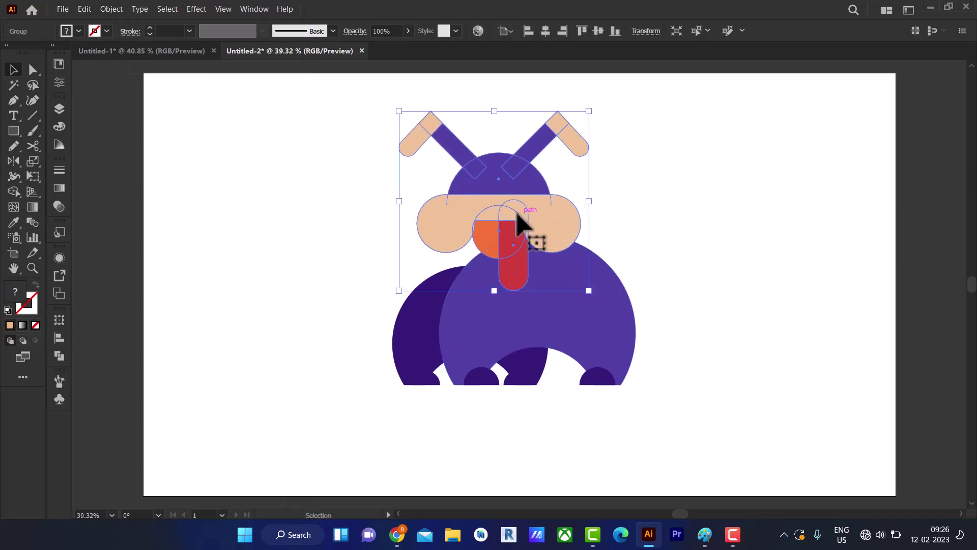
Step: Reposition the grouped head slightly lower and right on the body
key("ctrl+shift+a")
left_click_drag(518, 218, 593, 269)
left_click(565, 206)
key("ctrl+shift+a")
Step: Ungroup the head and lower both ears' stalks and tips toward the head
left_click(111, 9)
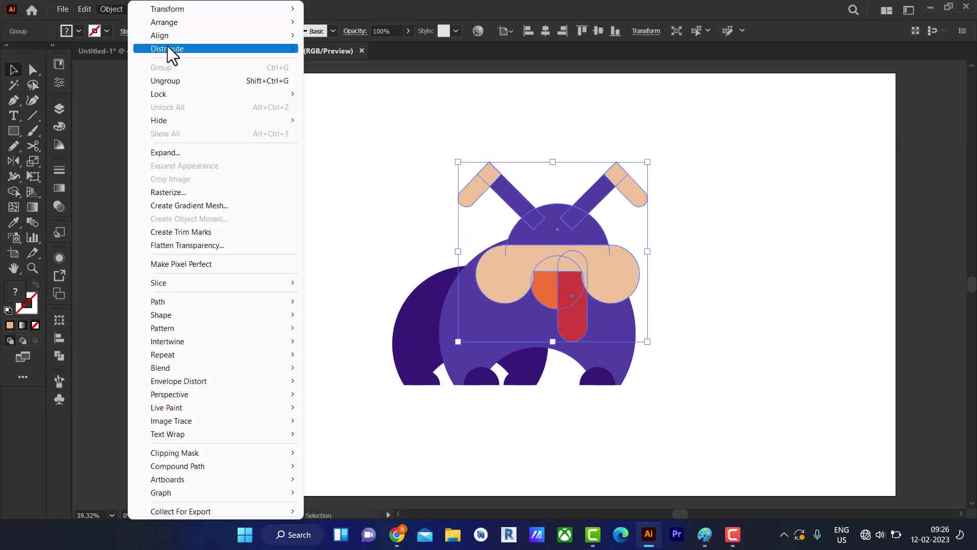
left_click(182, 81)
left_click(711, 235)
left_click_drag(601, 196, 624, 199)
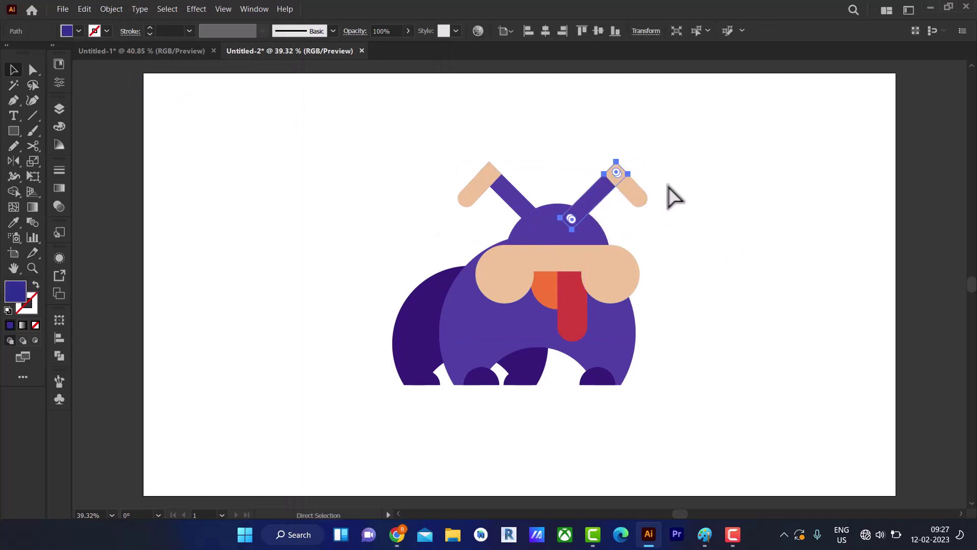
left_click(623, 196, "shift")
left_click_drag(456, 151, 504, 193, "shift")
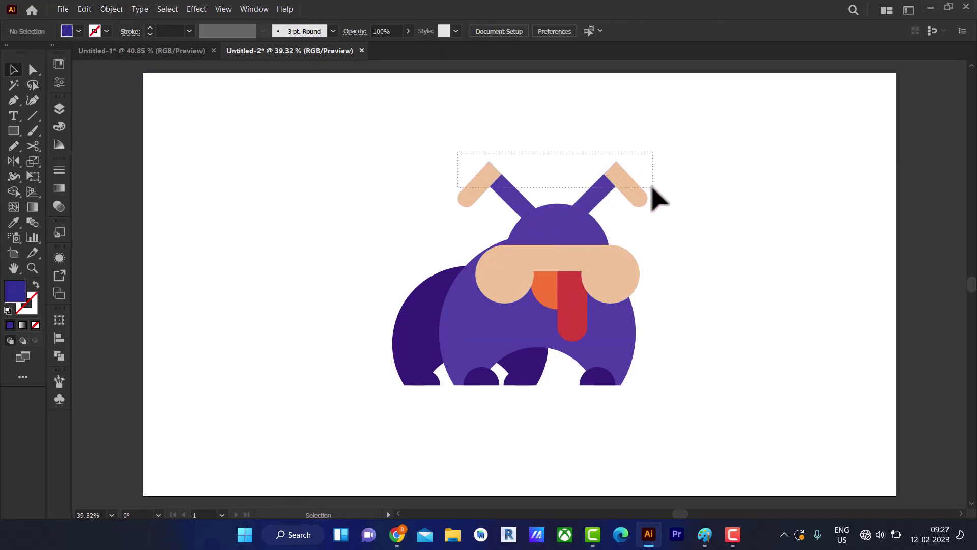
left_click_drag(615, 168, 622, 203)
Step: Resize the red tongue rectangle to be shorter and wider
left_click(648, 217)
left_click(575, 321)
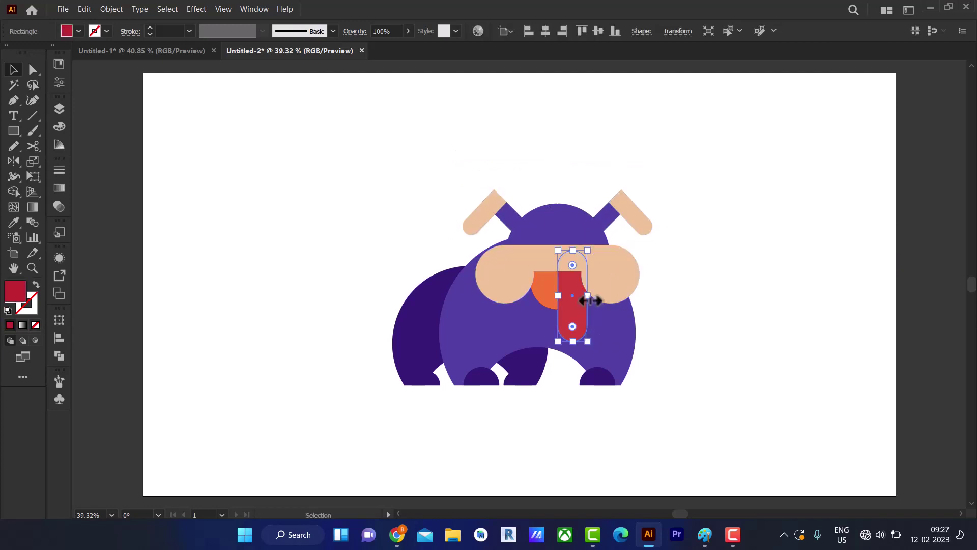
mouse_move(590, 301)
left_mouse_down()
mouse_move(575, 337)
mouse_move(590, 331)
mouse_move(561, 301)
mouse_move(609, 291)
left_mouse_up()
left_click(694, 286)
left_click(698, 275)
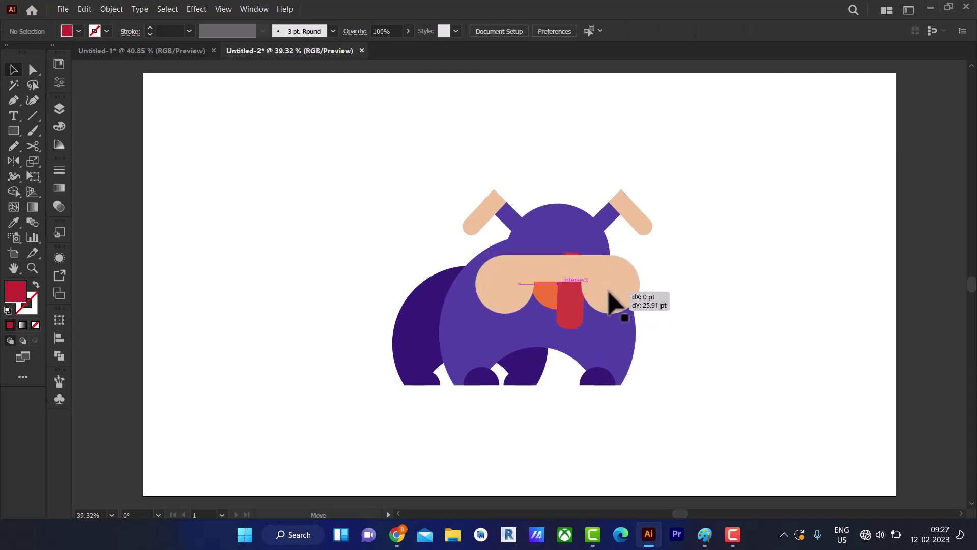
left_click(572, 327)
key("ctrl+shift+a")
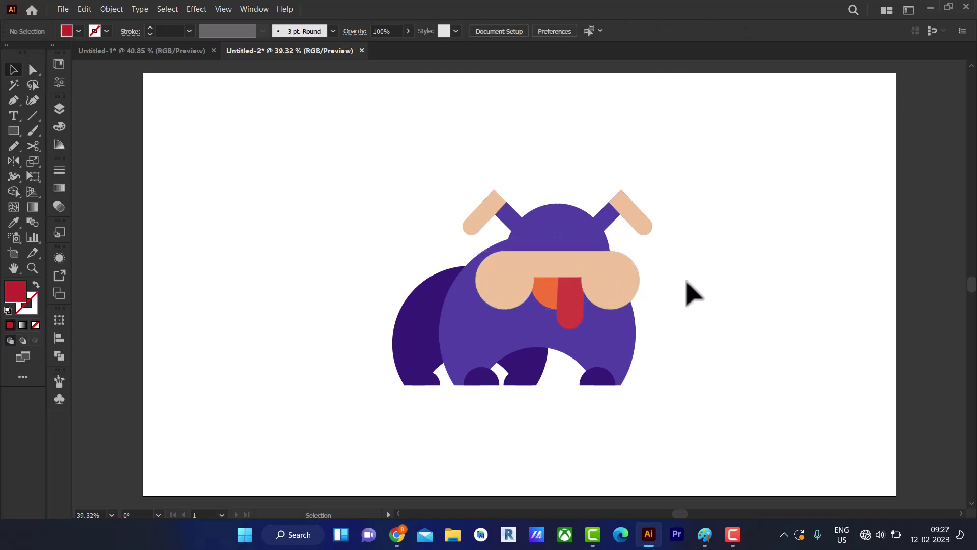
Step: Narrow the peach muzzle from its right handle and recentre it over the tongue
left_click(629, 277)
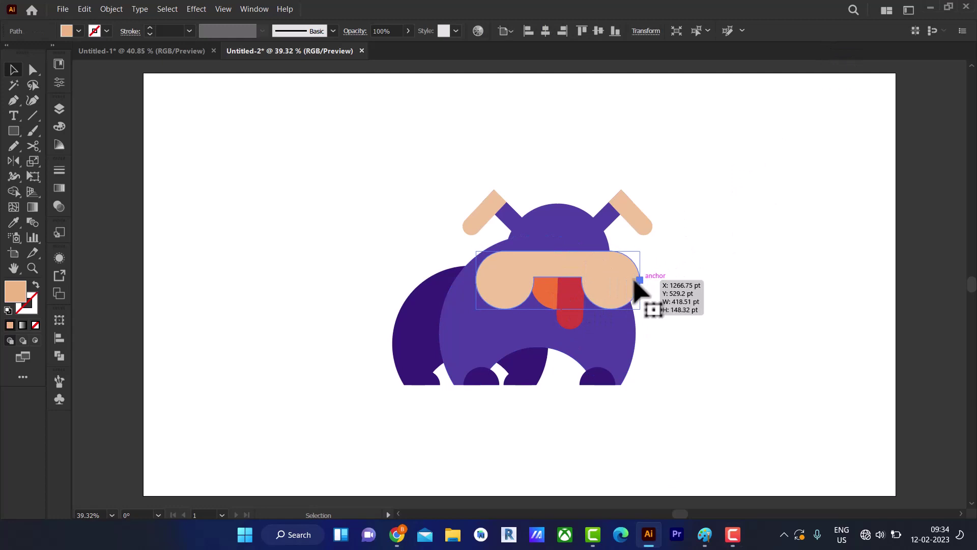
mouse_move(639, 280)
left_mouse_down()
mouse_move(602, 283)
mouse_move(615, 283)
left_mouse_up()
left_click(693, 277)
left_click(611, 277)
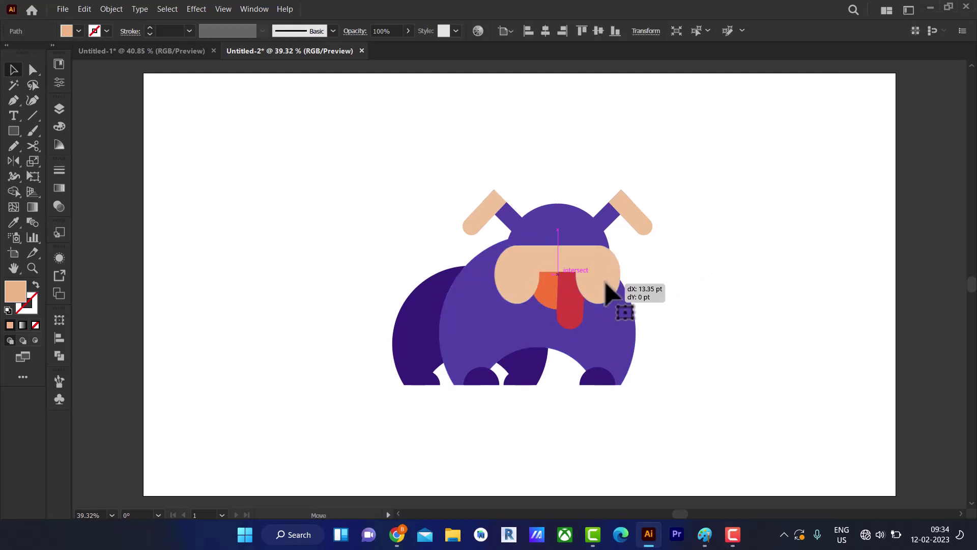
left_click(679, 260)
Step: Draw a circle, cut it in half with Scissors, fill one half black as the mouth
left_click_drag(11, 135, 92, 160)
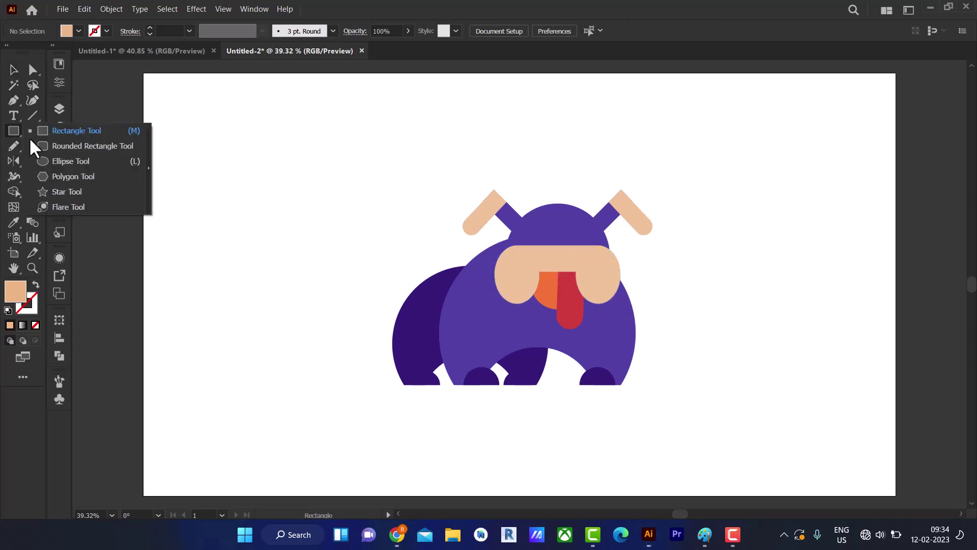
mouse_move(188, 190)
left_mouse_down()
mouse_move(251, 236)
mouse_move(565, 262)
left_mouse_up()
left_click(187, 203)
left_click(216, 203)
left_click(13, 69)
left_click(78, 31)
left_click(41, 62)
left_click(631, 211)
left_click(714, 280)
Step: Reset the fill to peach and delete the leftover half-circle
left_click(201, 198)
left_click(115, 221)
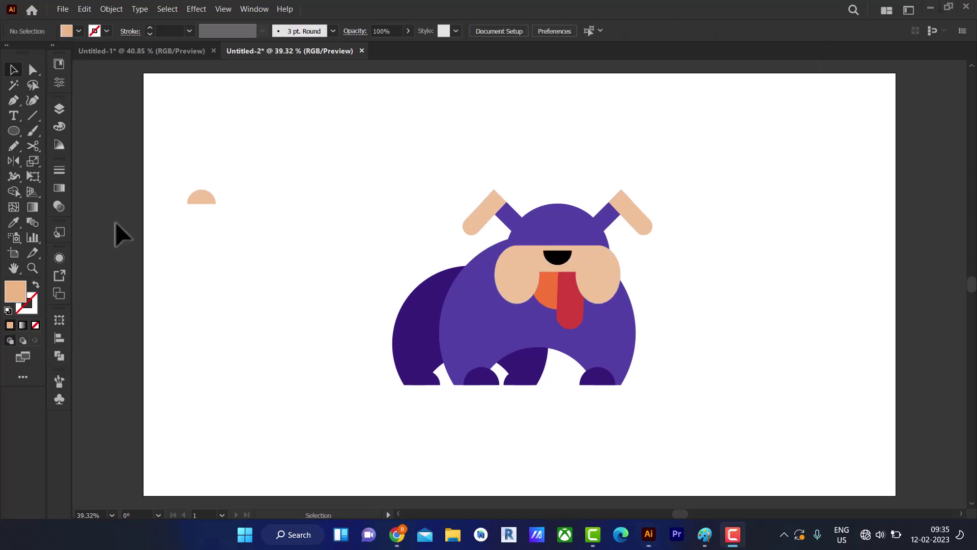
left_click(193, 202)
key("Delete")
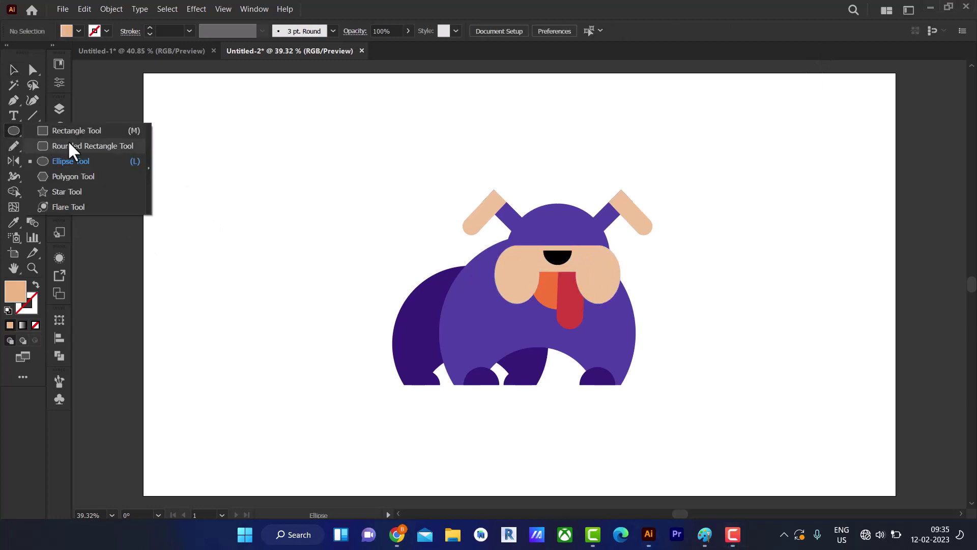
Step: Draw a small peach rectangle left of the dog, round its top, and shorten it
left_click_drag(14, 130, 66, 129)
mouse_move(200, 183)
left_mouse_down()
mouse_move(225, 223)
mouse_move(224, 283)
left_mouse_up()
left_click(32, 70)
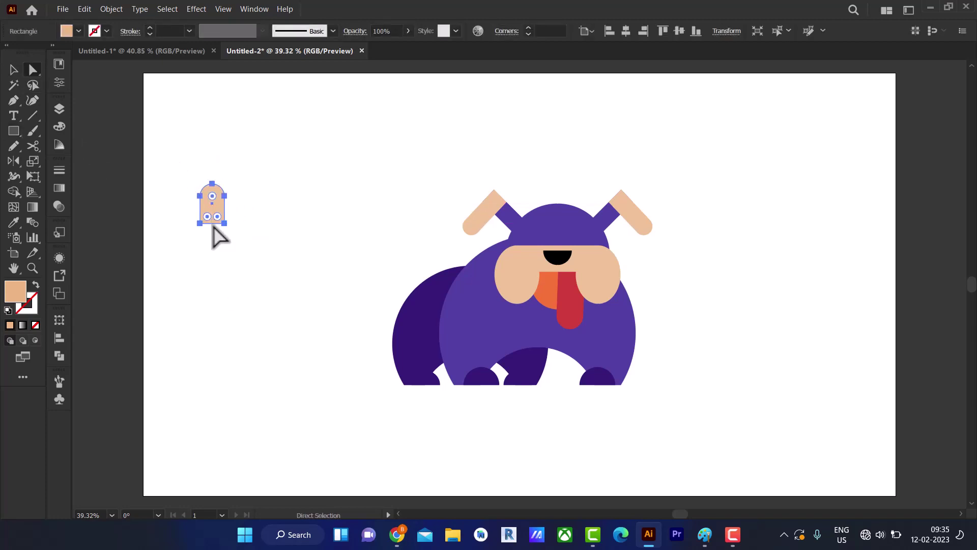
left_click(13, 70)
left_click_drag(212, 235, 211, 224)
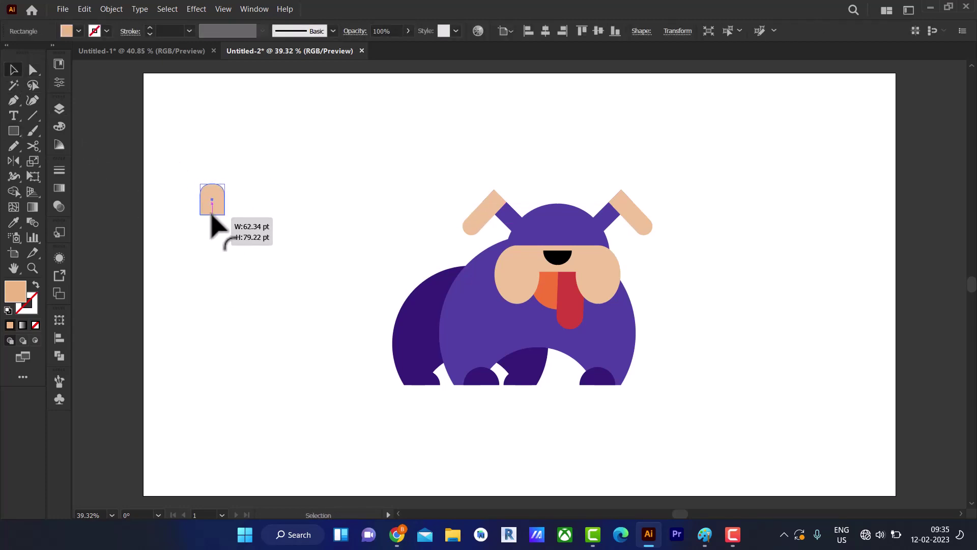
left_click(213, 206)
left_click(201, 247)
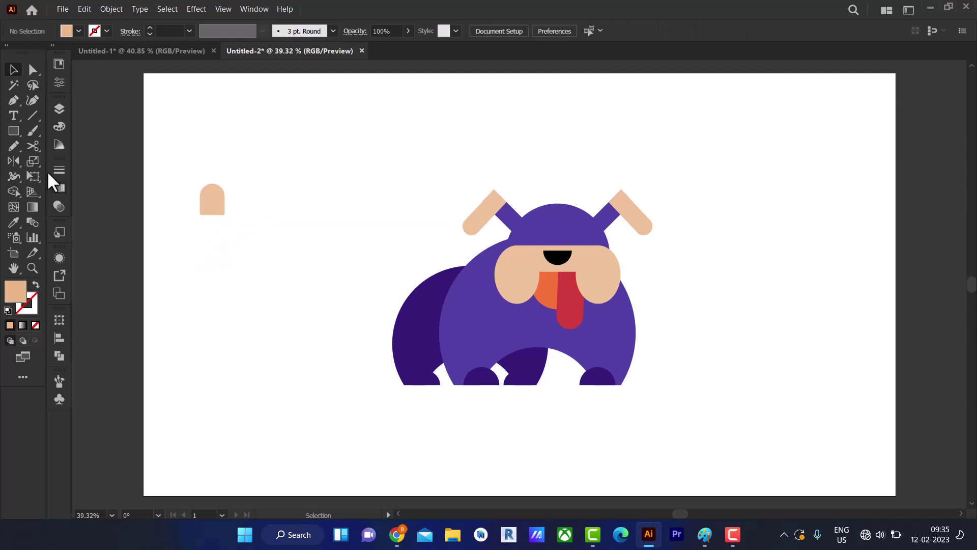
Step: Draw a small black circle as the pupil on the peach eye shape
left_click_drag(13, 131, 56, 161)
mouse_move(243, 196)
left_mouse_down()
mouse_move(264, 218)
mouse_move(209, 202)
left_mouse_up()
left_click(79, 31)
left_click(22, 56)
left_click(264, 242)
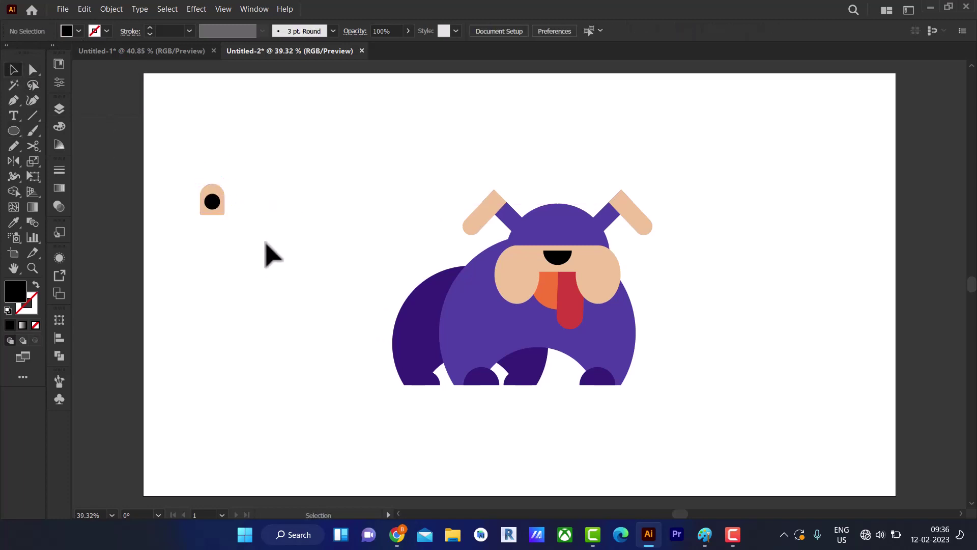
Step: Fill the eye shape white and move eye and pupil onto the head above the mouth
left_click(214, 209)
left_click(79, 31)
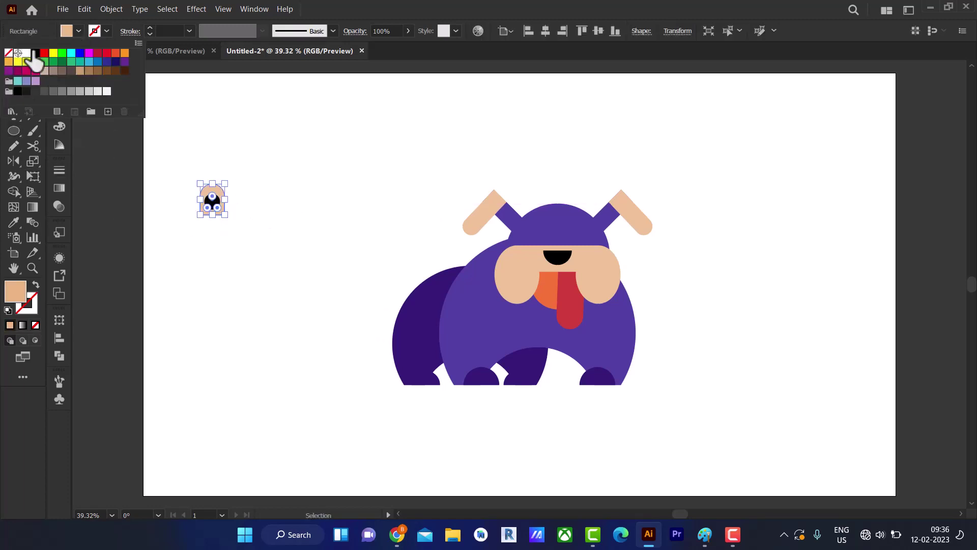
left_click(14, 56)
left_click(212, 202, "shift")
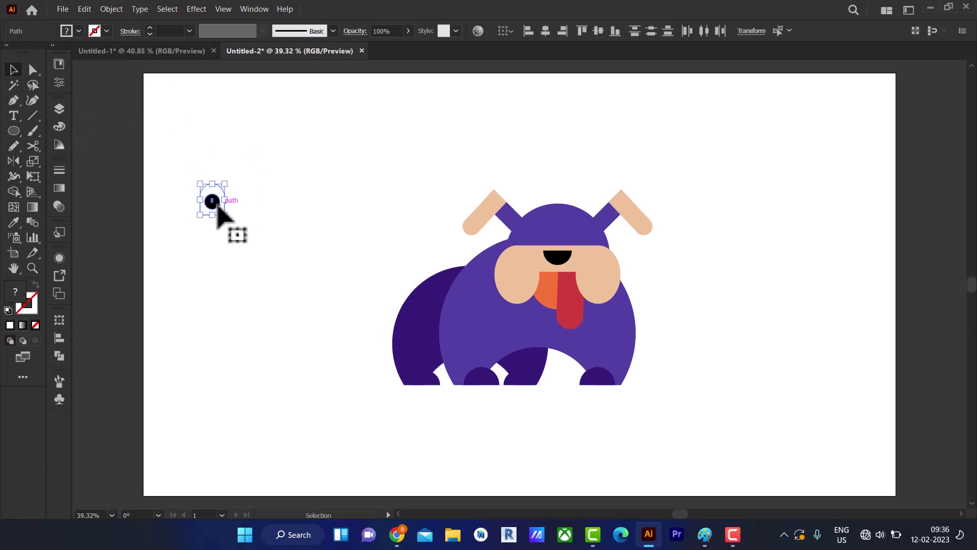
left_click_drag(218, 208, 544, 248)
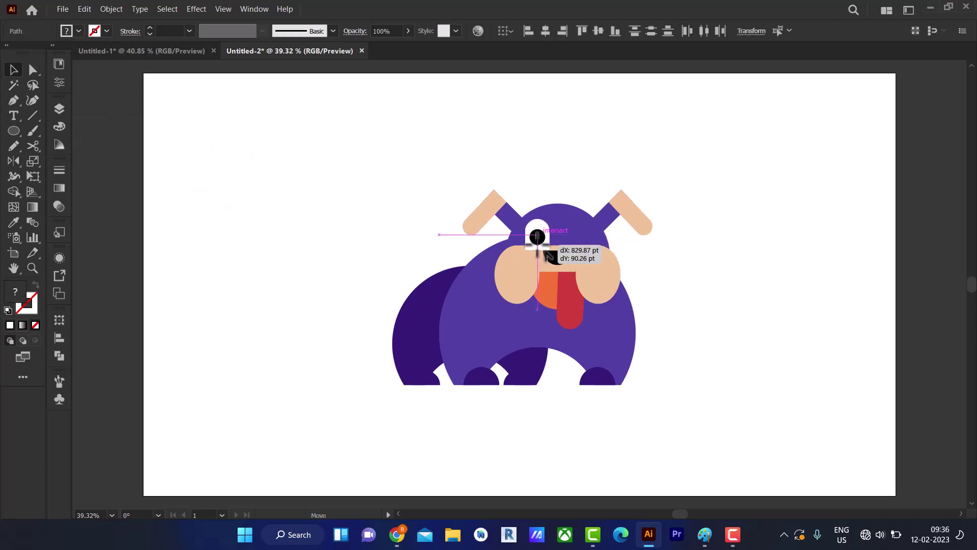
left_click_drag(550, 256, 549, 255)
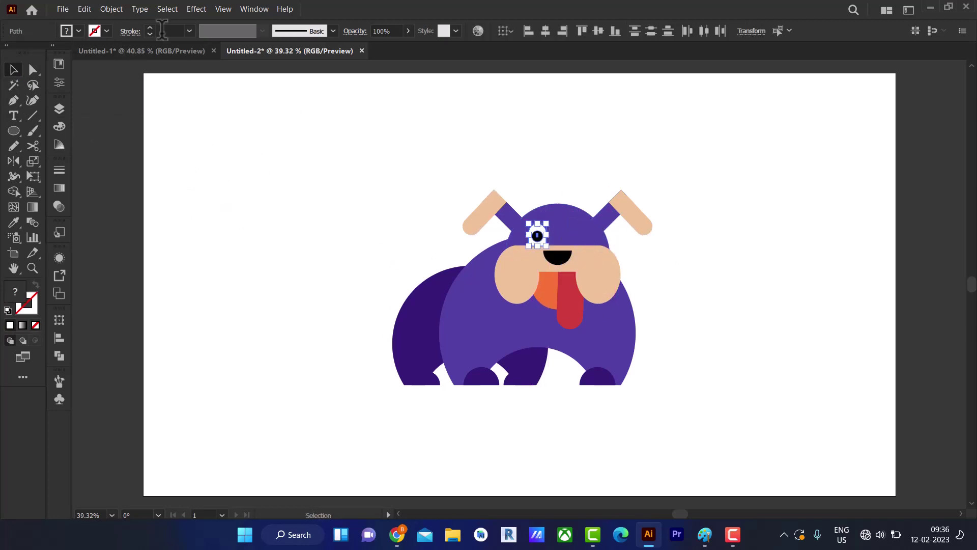
Step: Send the eye back one level, nudge it lower, then bring it forward again
left_click(111, 9)
left_click(367, 47)
left_click_drag(538, 236, 538, 242)
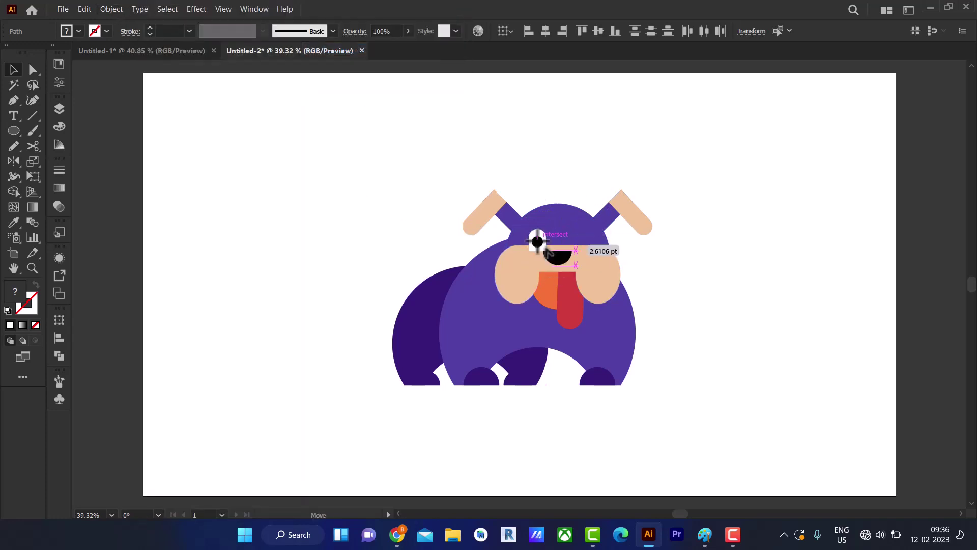
left_click(121, 10)
mouse_move(164, 22)
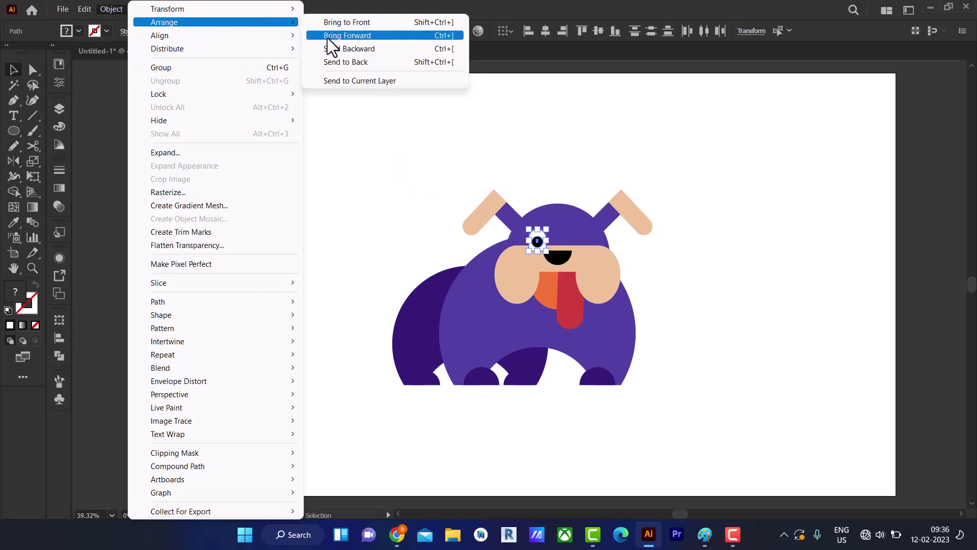
left_click(347, 35)
left_click(456, 222)
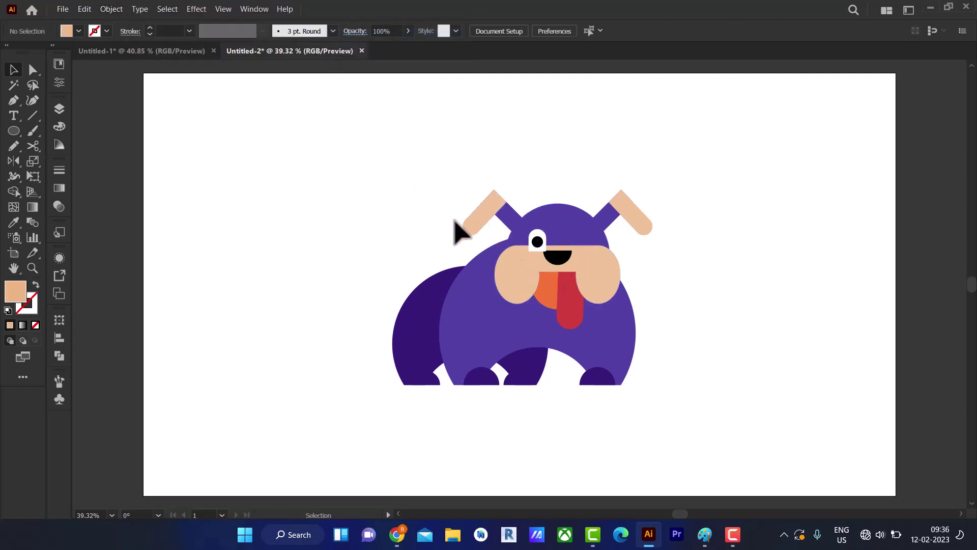
Step: Lower the pupil slightly and send both pupil and eye white backward
left_click_drag(544, 244, 564, 257)
left_click(111, 9)
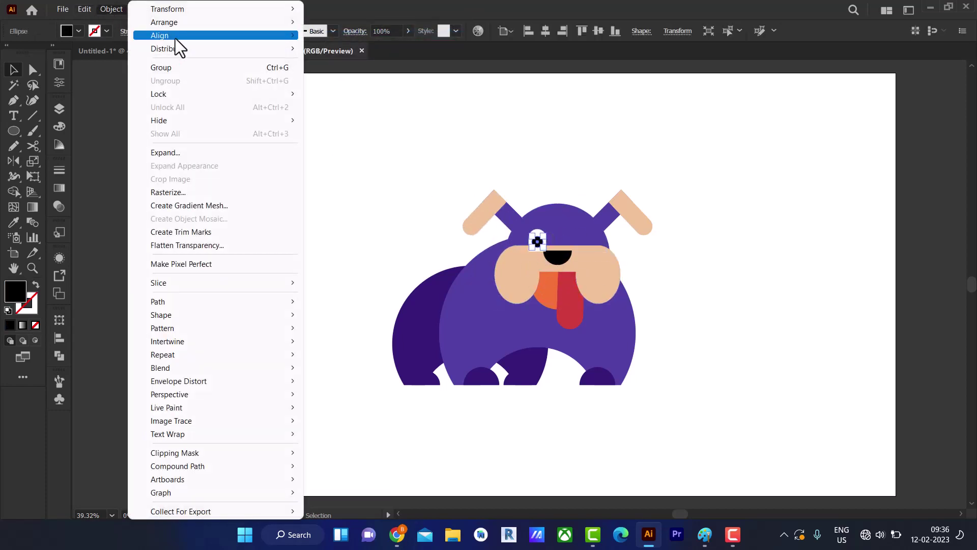
left_click(371, 62)
left_click(359, 216)
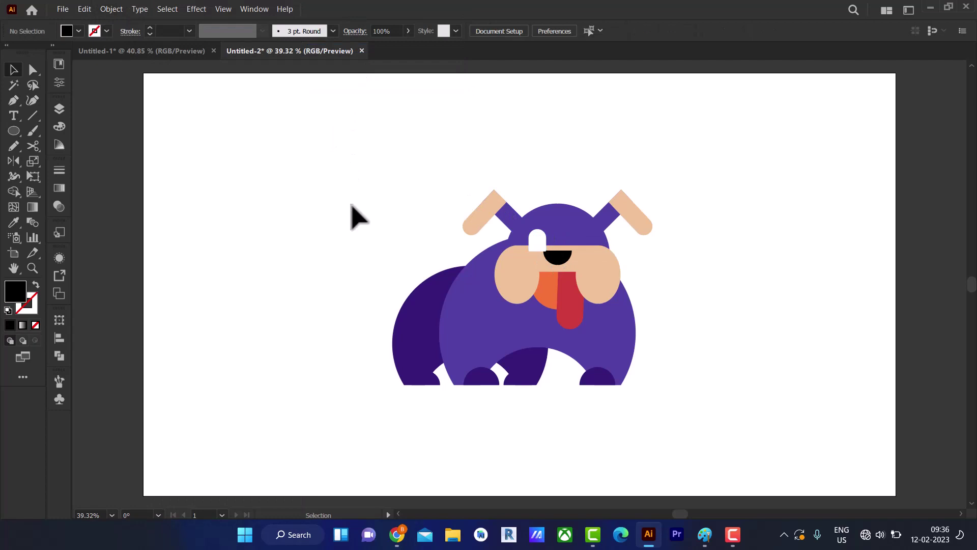
left_click(547, 241)
left_click(111, 8)
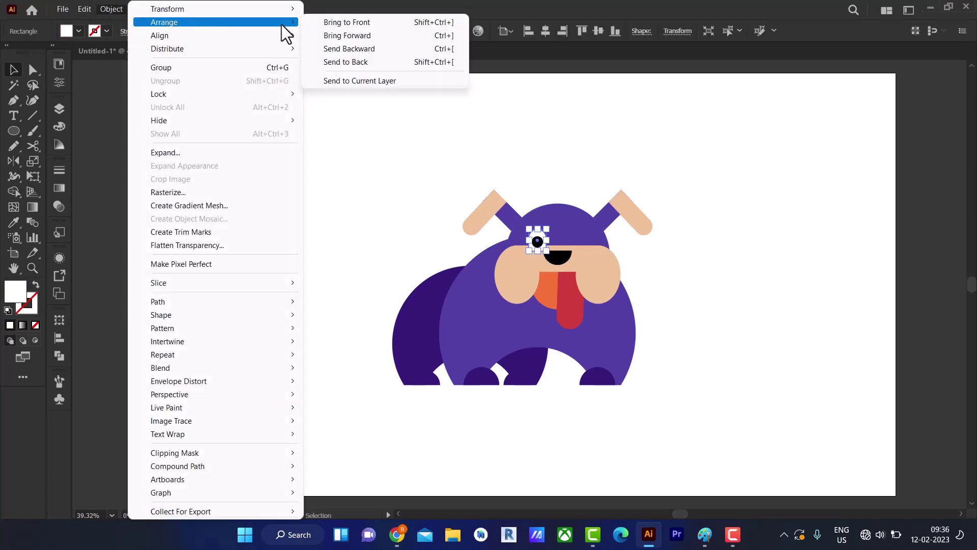
left_click(360, 48)
left_click(377, 191)
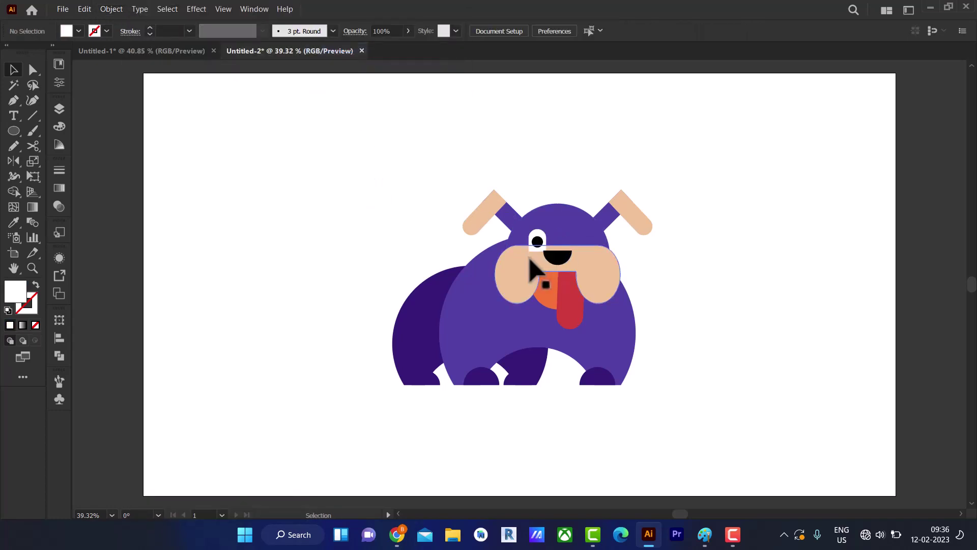
Step: Check the muzzle and eye white, then show the Layers panel with Layer 1 expanded
left_click(529, 262)
left_click(536, 237)
left_click(313, 140)
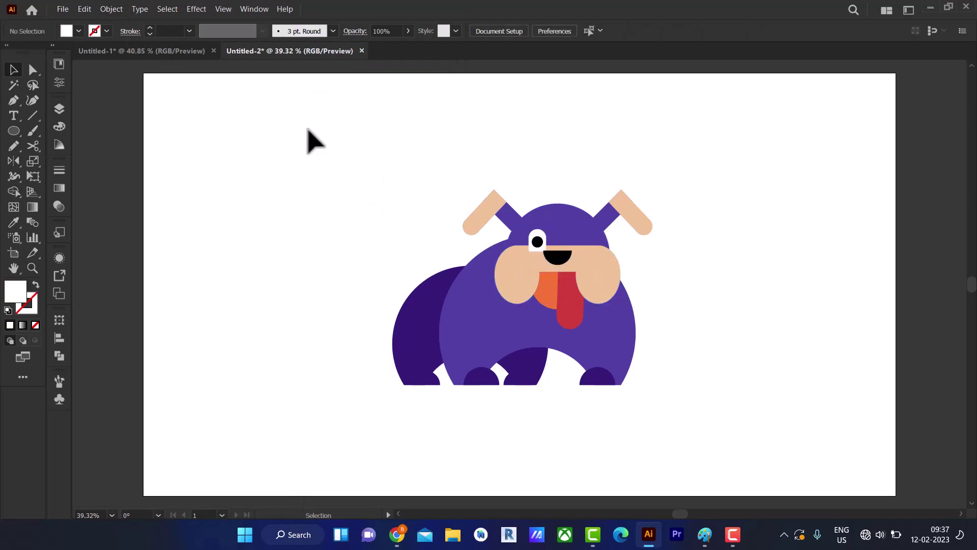
left_click(59, 108)
left_click(108, 125)
Step: Drag the eye-white row below the muzzle row in Layers, then deselect
scroll(217, 145, "down", 2)
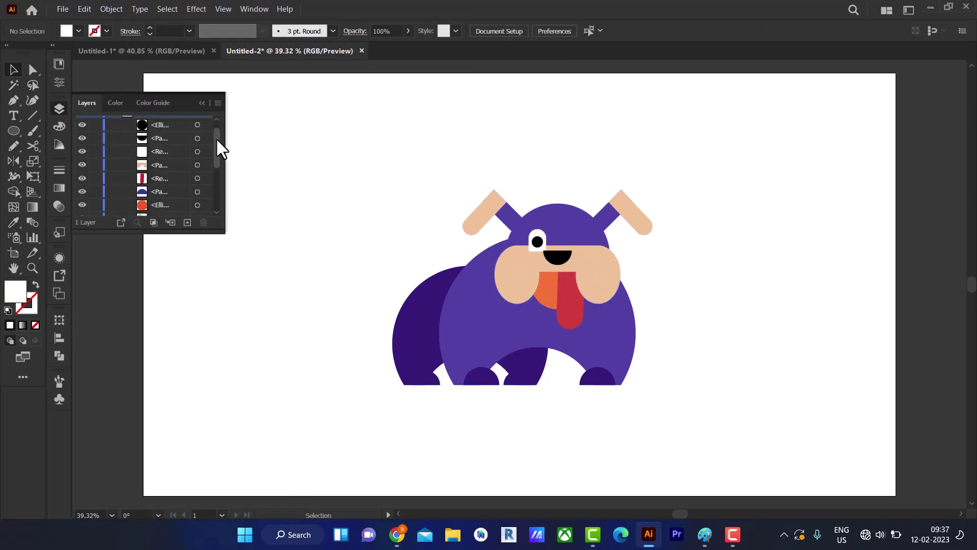
scroll(218, 146, "down", 2)
left_click(524, 283)
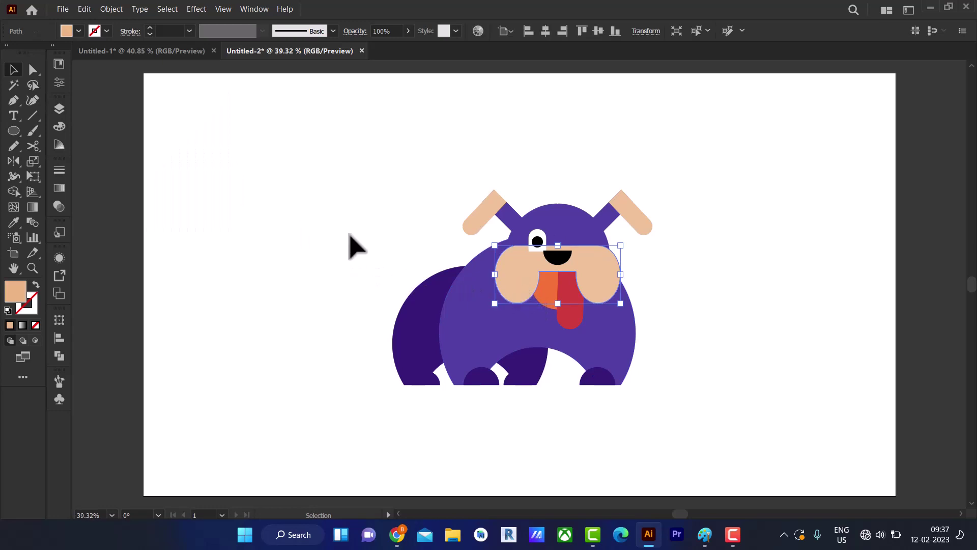
left_click(59, 109)
left_click(138, 176)
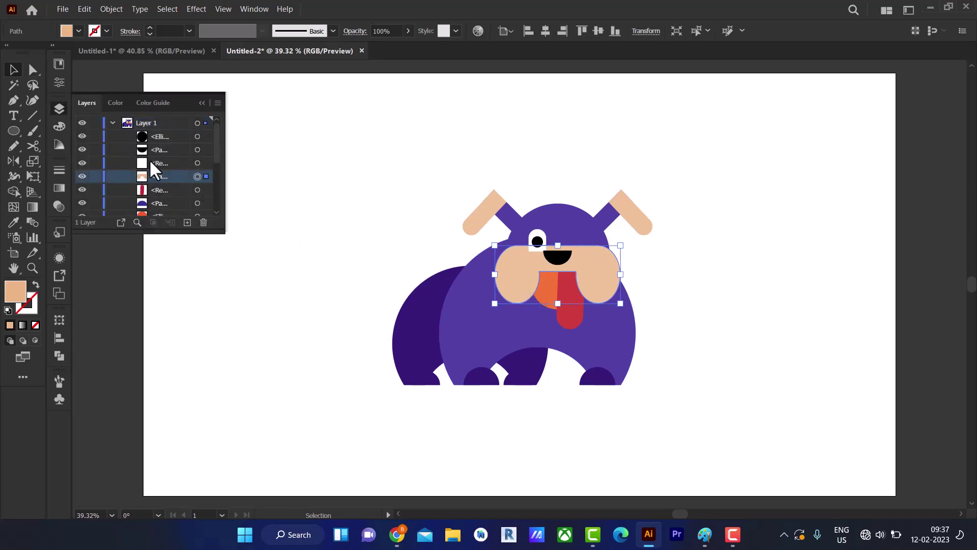
left_click(150, 161)
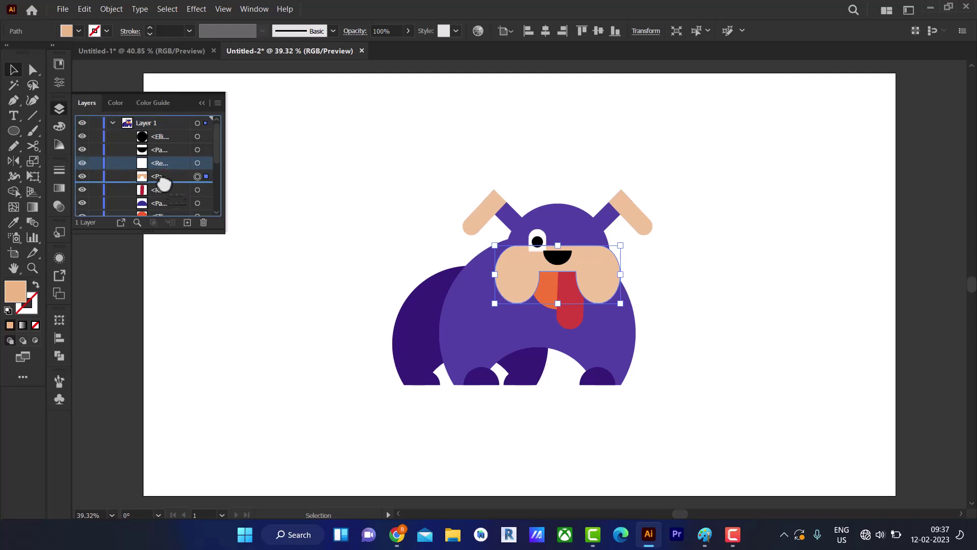
left_click_drag(164, 183, 165, 183)
left_click(295, 179)
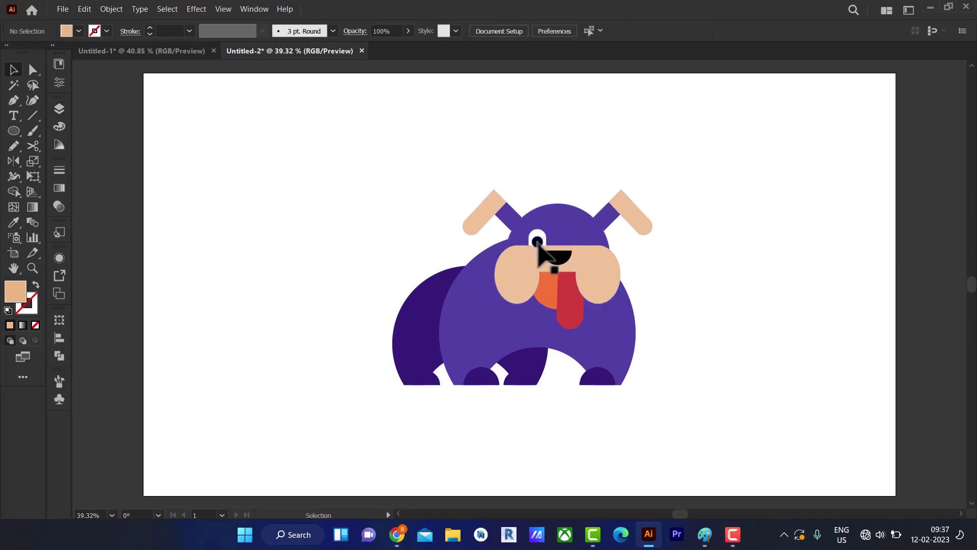
Step: Fine-tune the eye white and black pupil positions on the head
left_click(590, 184)
left_click_drag(540, 249, 545, 245)
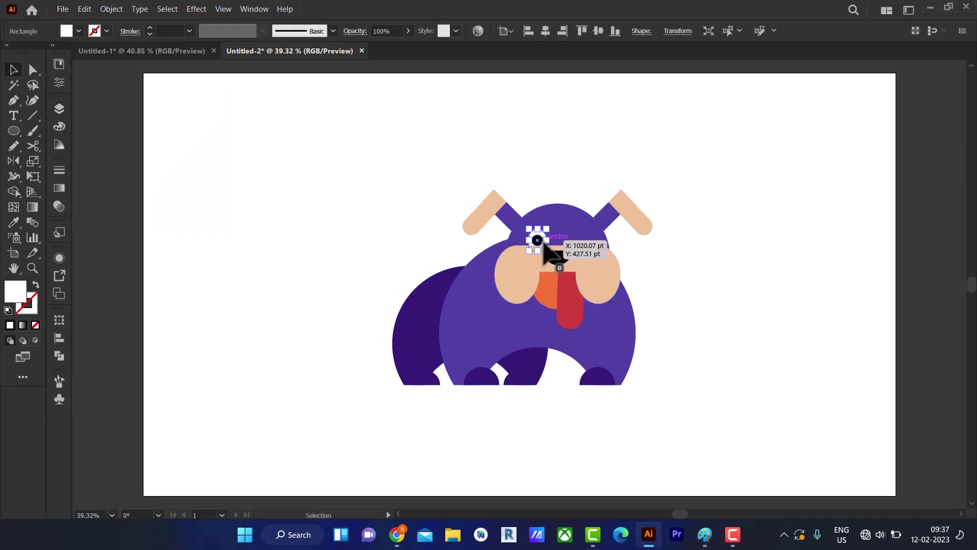
left_click(111, 9)
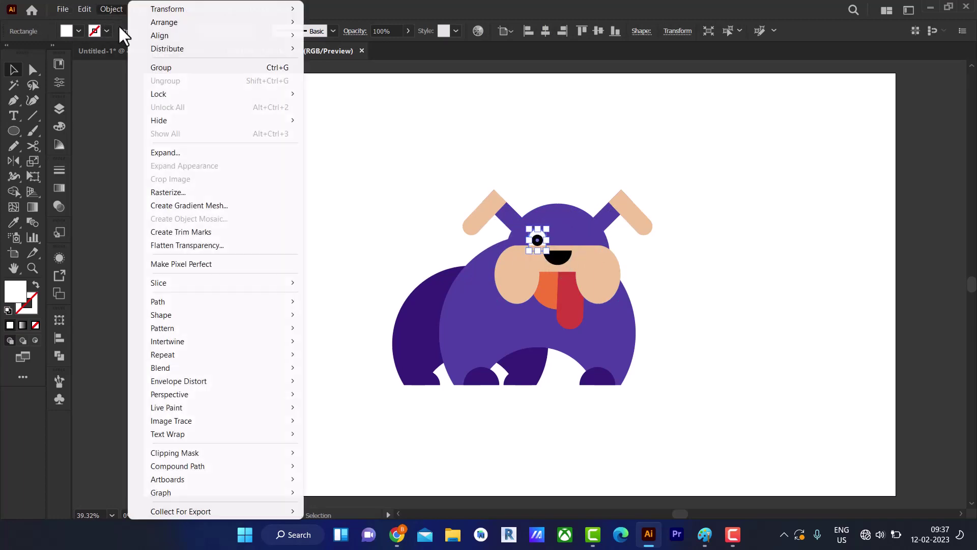
left_click(557, 257)
left_click_drag(555, 250, 570, 249)
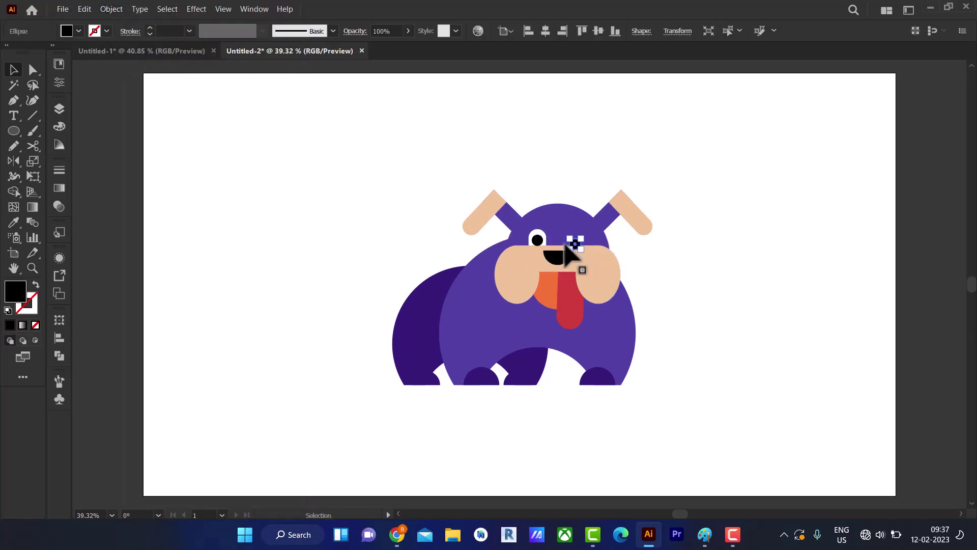
left_click(538, 239)
left_click(240, 118)
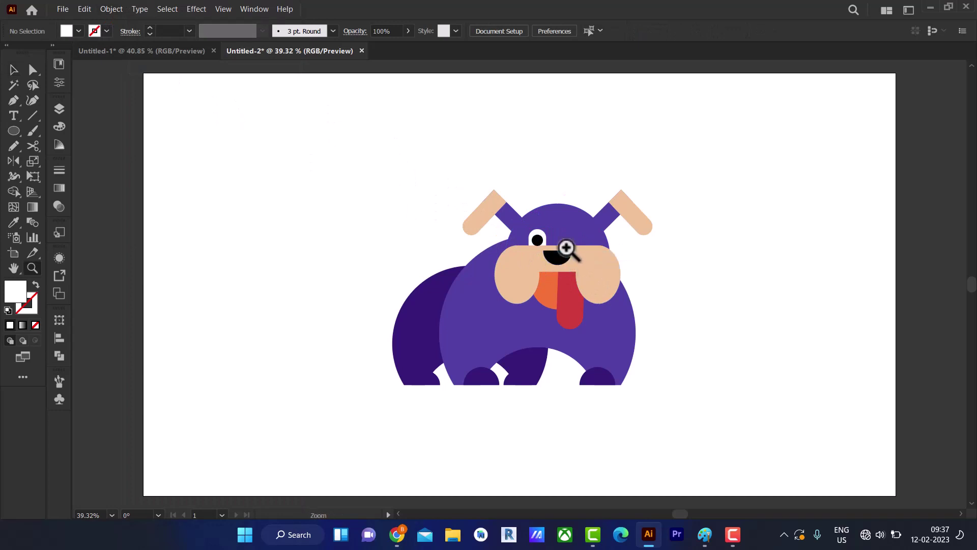
Step: Zoom in, group eye white and pupil, and place a duplicate eye to the right
key("z")
left_click_drag(554, 238, 838, 323)
left_click(501, 210)
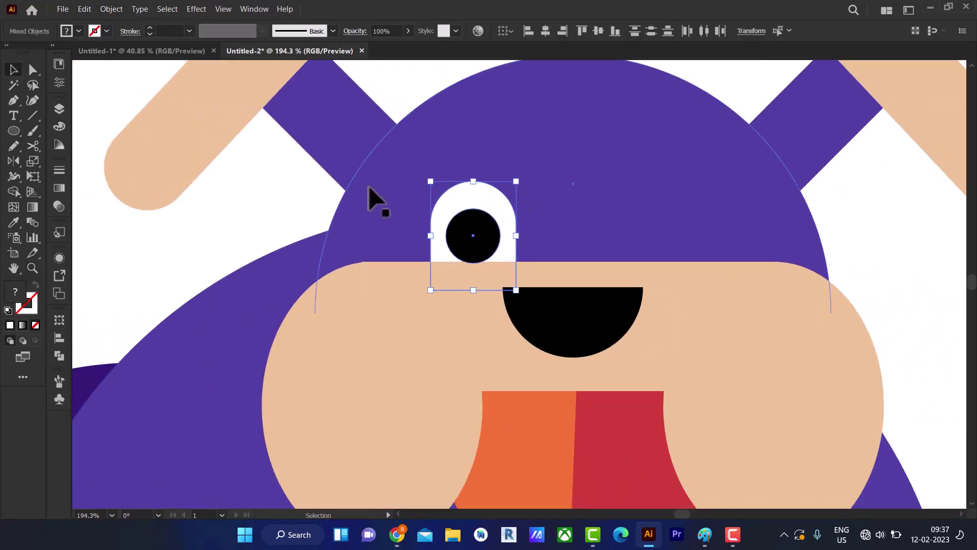
left_click(111, 9)
left_click(194, 67)
left_click_drag(478, 220, 686, 249)
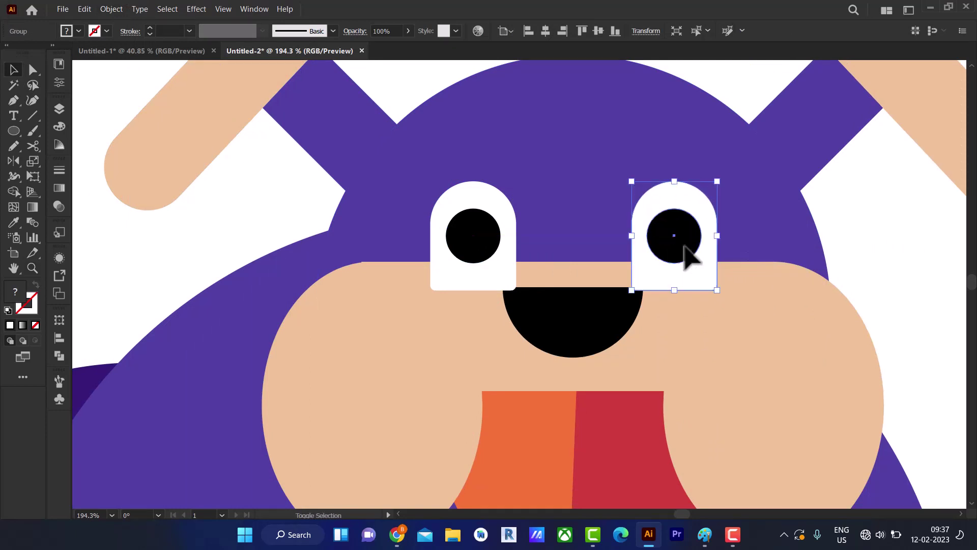
key("ctrl+0")
key("ctrl+shift+a")
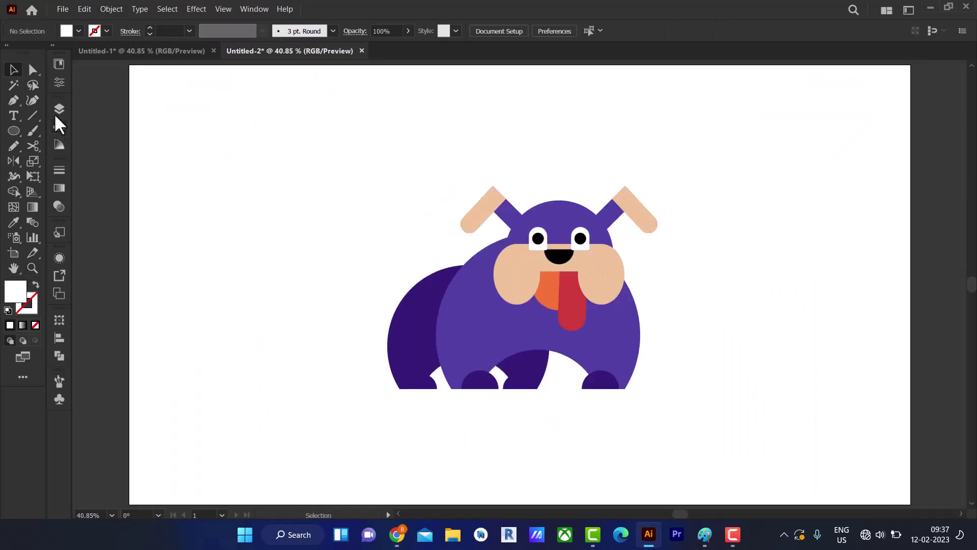
Step: Drag both eye <Group> rows below the muzzle and mouth paths in Layers
left_click(58, 108)
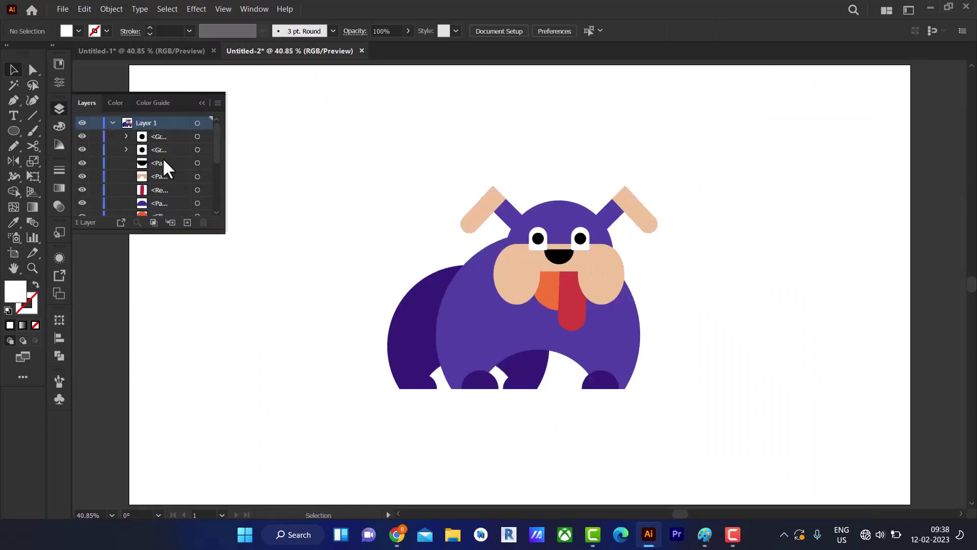
left_click(165, 177)
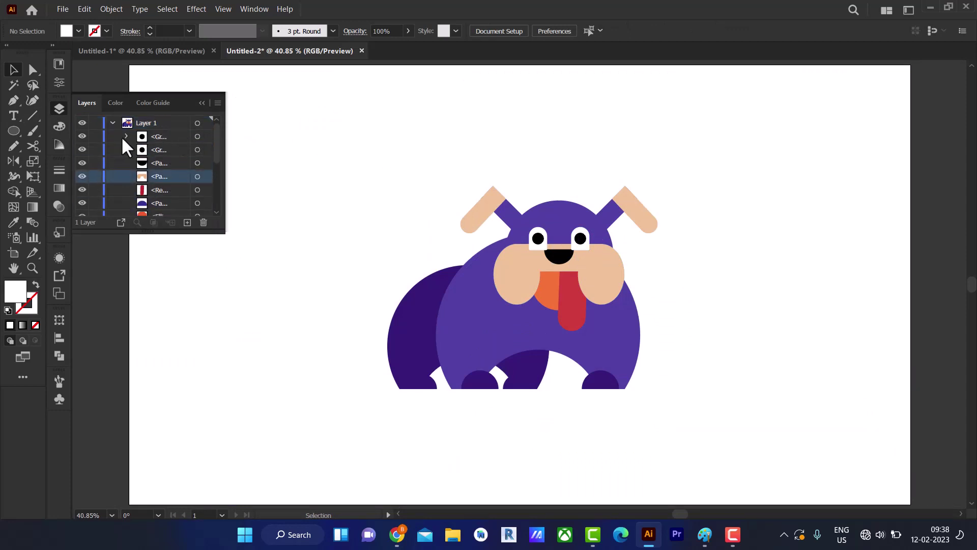
left_click(155, 136)
left_click_drag(164, 136, 163, 178)
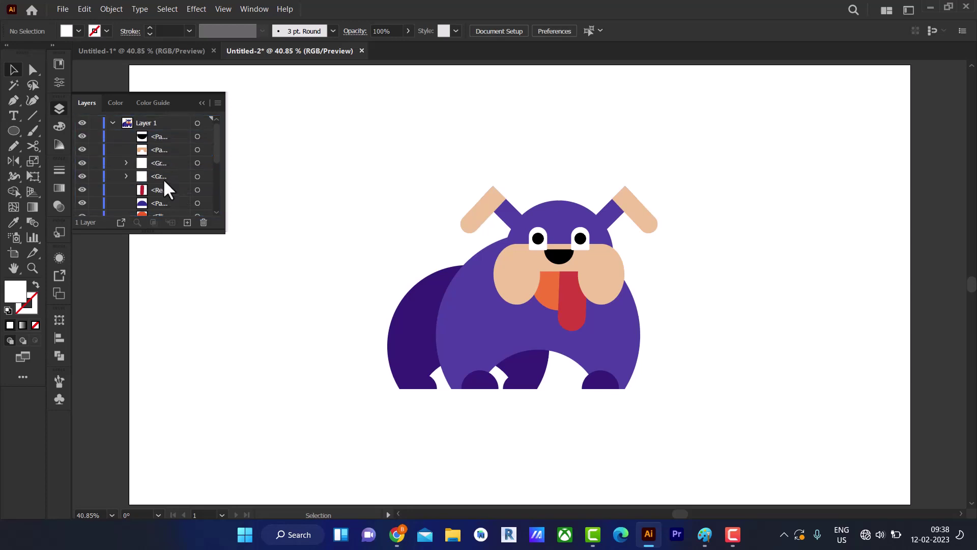
left_click(750, 252)
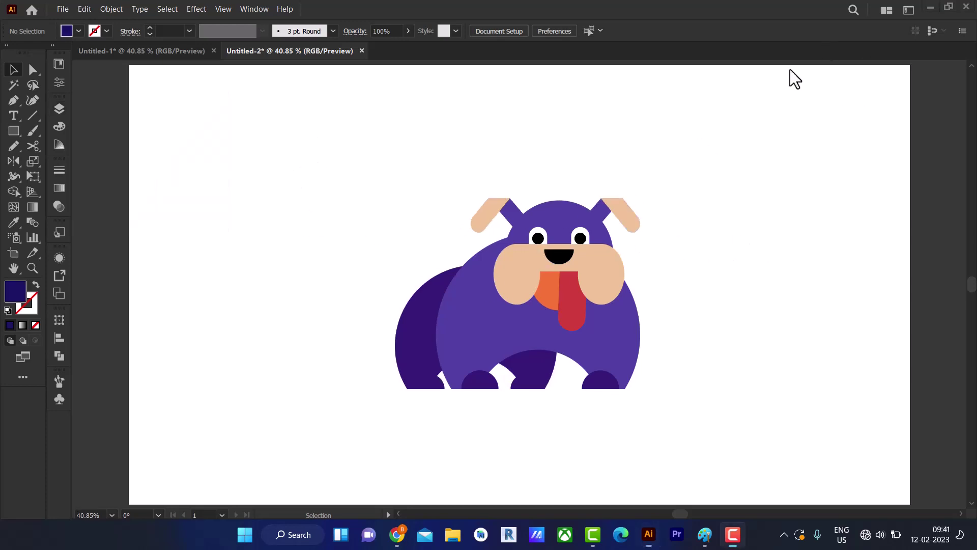
Step: Nudge the back body shapes sideways and left into place
left_click_drag(414, 375, 431, 382)
left_click(290, 425)
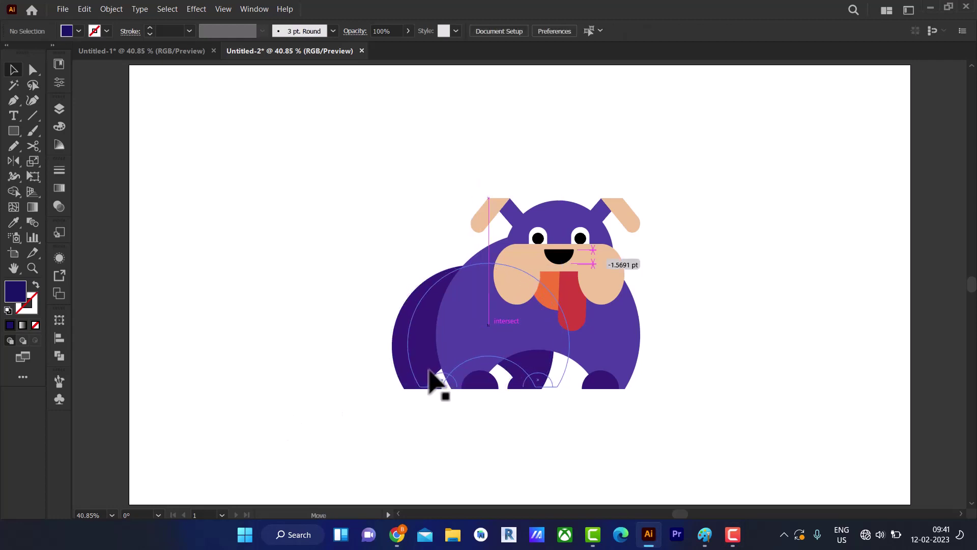
left_click_drag(410, 271, 398, 266)
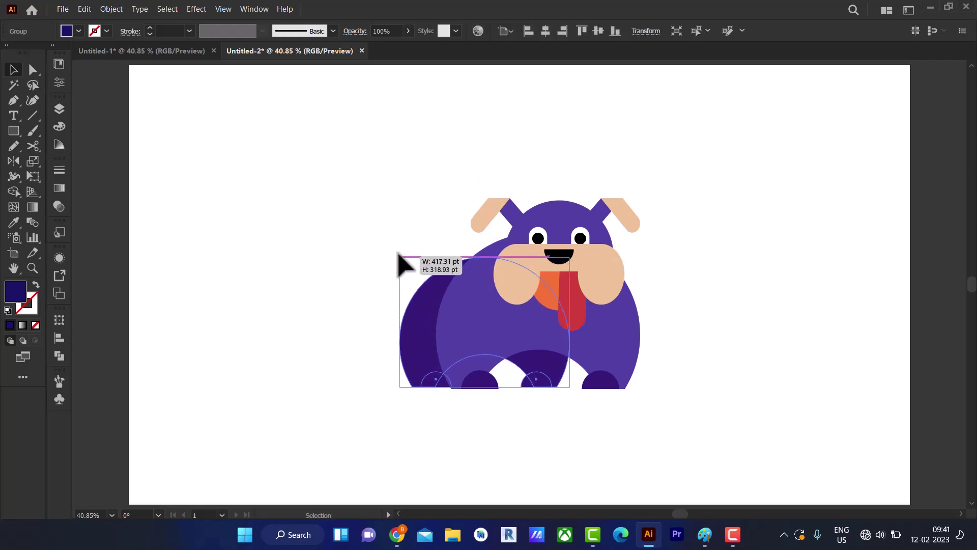
left_click(388, 434)
Step: Fill the large purple body with dark grey from the Fill swatches
left_click(481, 339)
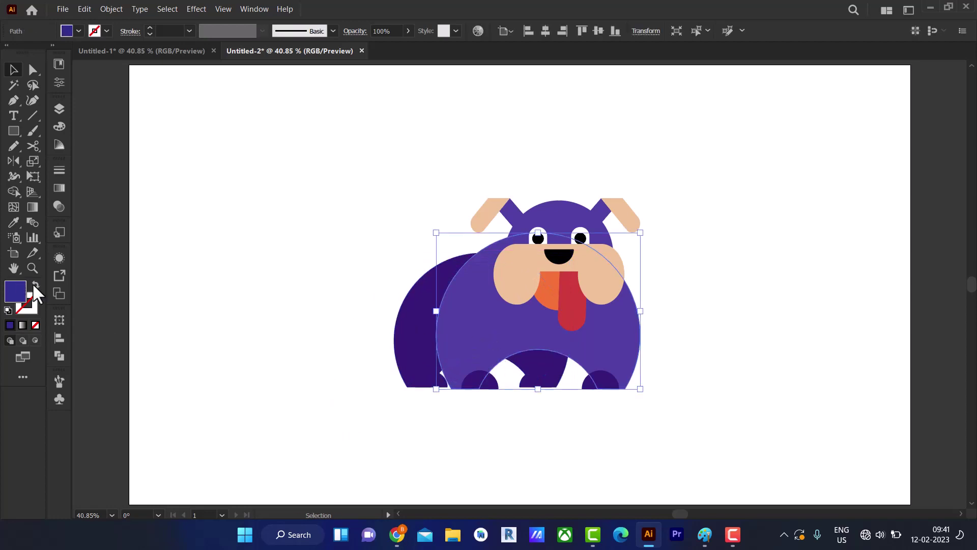
left_click(78, 31)
left_click(35, 91)
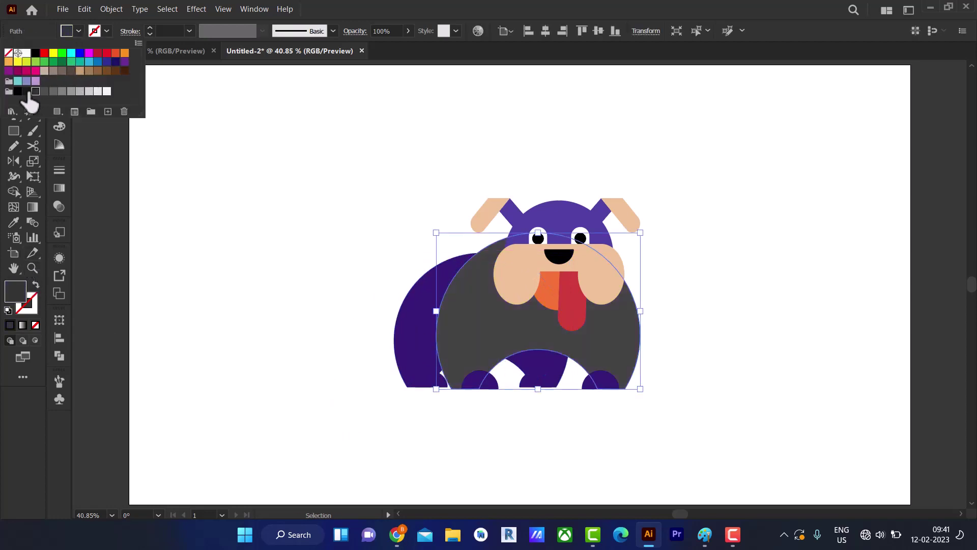
left_click(35, 90)
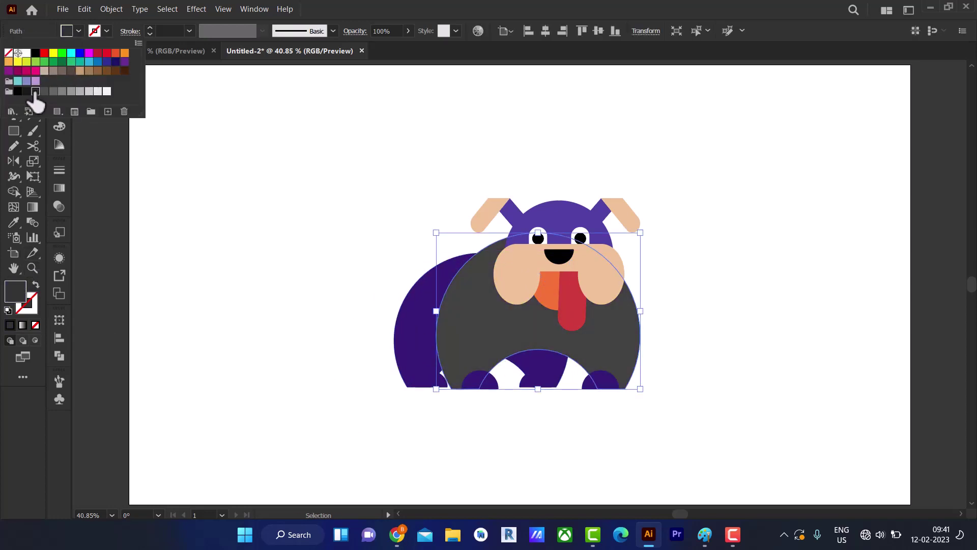
left_click(268, 270)
Step: Recolour the purple haunch grey, settling on a darker grey swatch
left_click(425, 349)
left_click(79, 31)
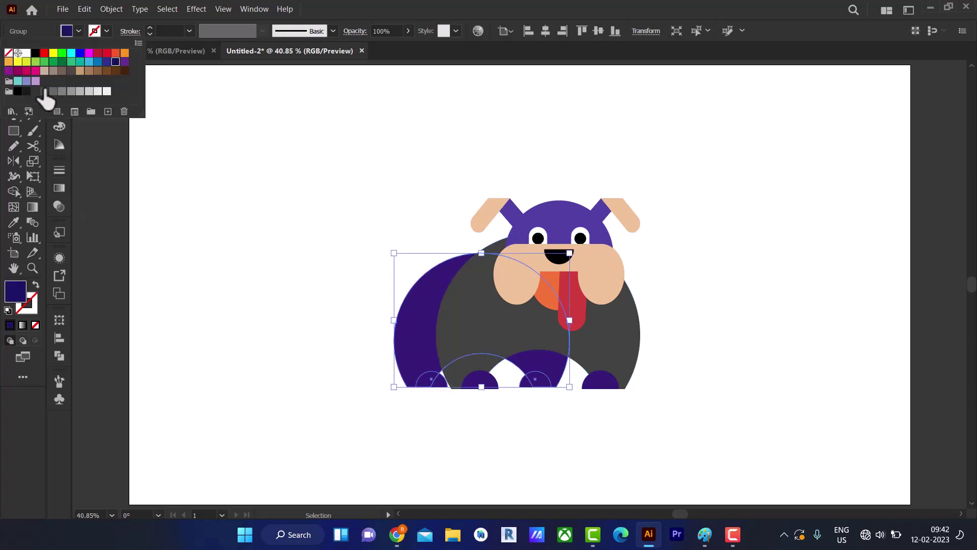
left_click(44, 91)
left_click(44, 91)
left_click(282, 304)
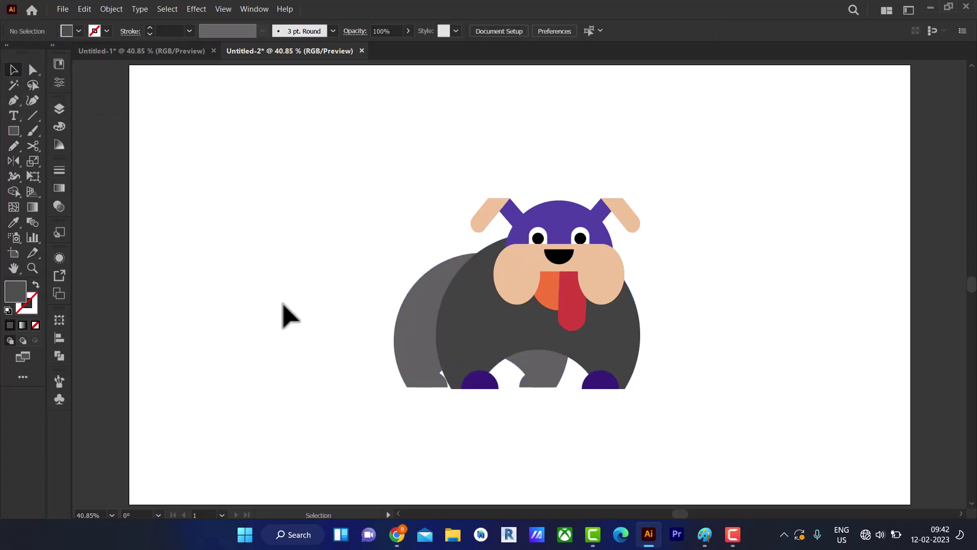
left_click(431, 325)
left_click(79, 31)
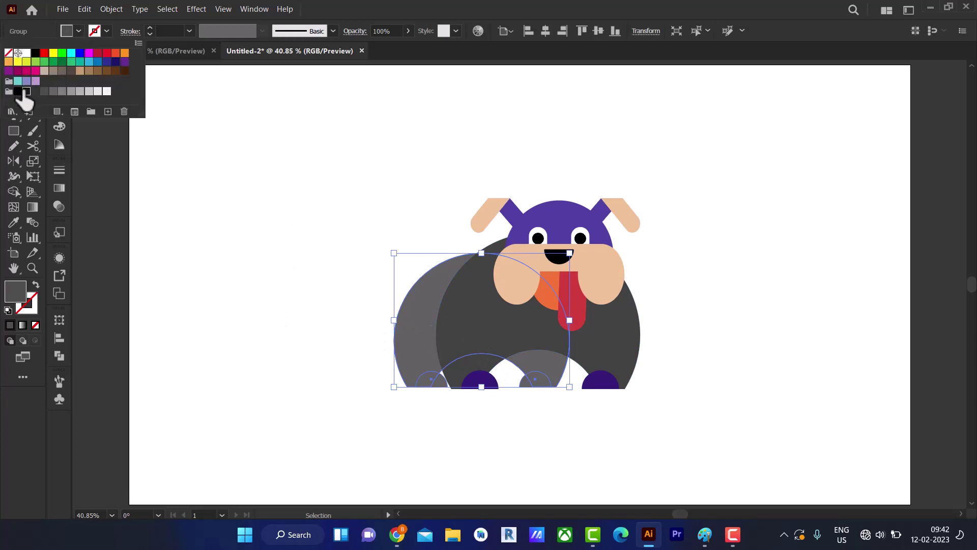
left_click(24, 92)
left_click(219, 185)
Step: Give both purple feet the haunch's dark grey with the Eyedropper
left_click(490, 384)
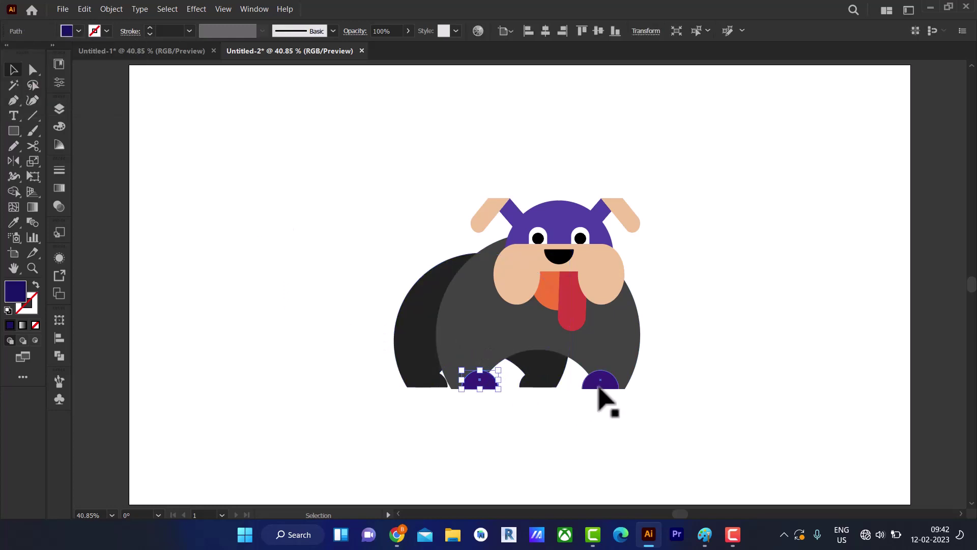
left_click(600, 383, "shift")
left_click(17, 225)
left_click(419, 318)
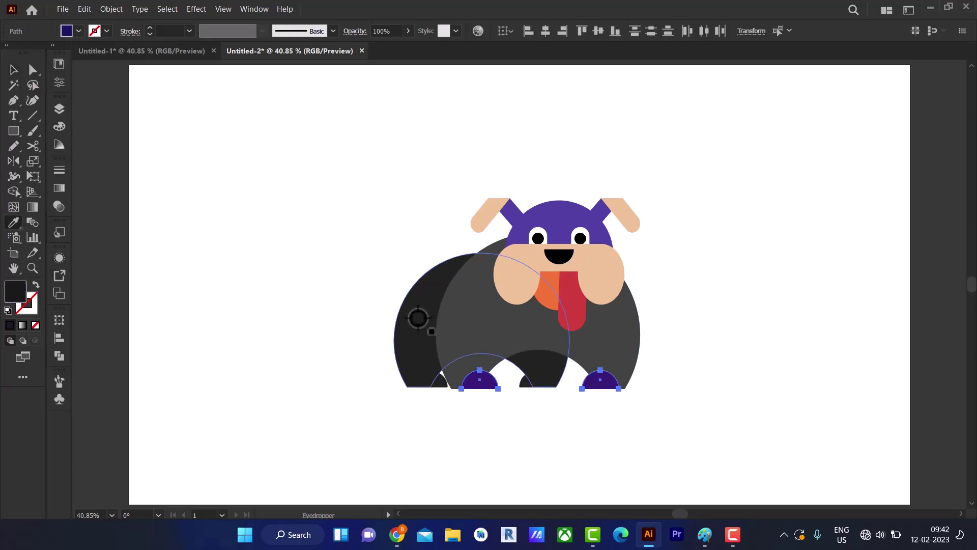
left_click(14, 69)
left_click(313, 335)
Step: Eyedrop dark grey onto the purple head, undoing an accidental white fill
left_click(558, 222)
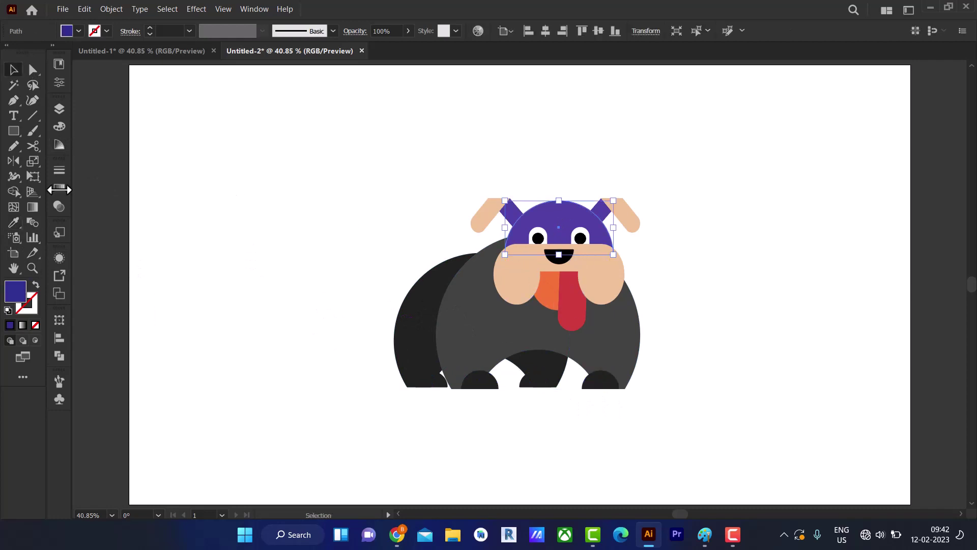
left_click(13, 223)
left_click(465, 312)
left_click(260, 175)
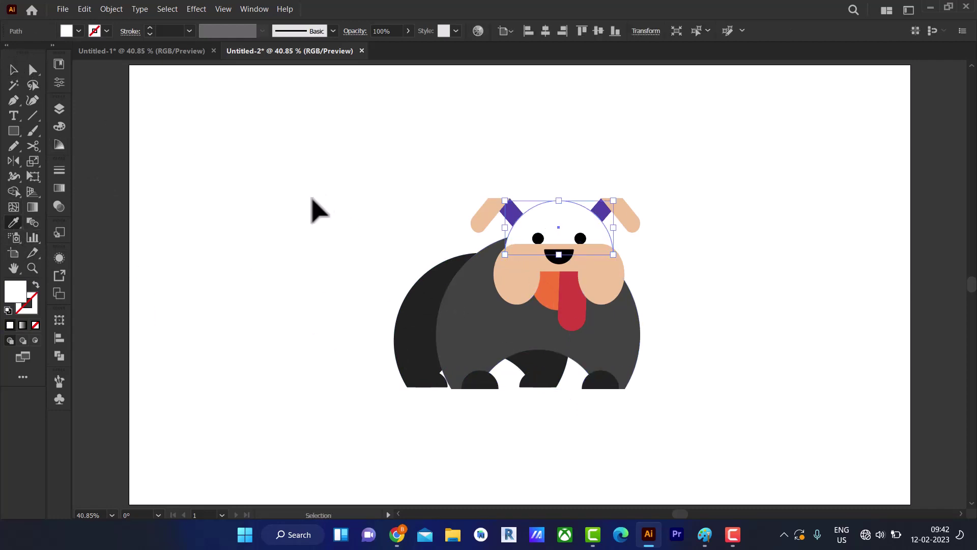
key("ctrl+z")
left_click(13, 70)
left_click(196, 168)
Step: Ungroup the ears from the head and eyedrop the body's dark grey onto the inner ear piece
left_click(602, 215)
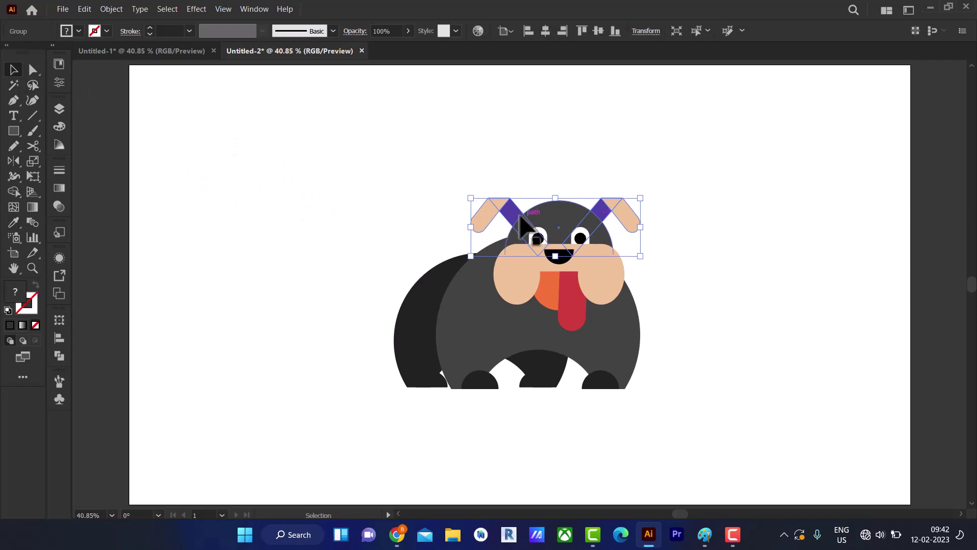
left_click(111, 8)
left_click(183, 76)
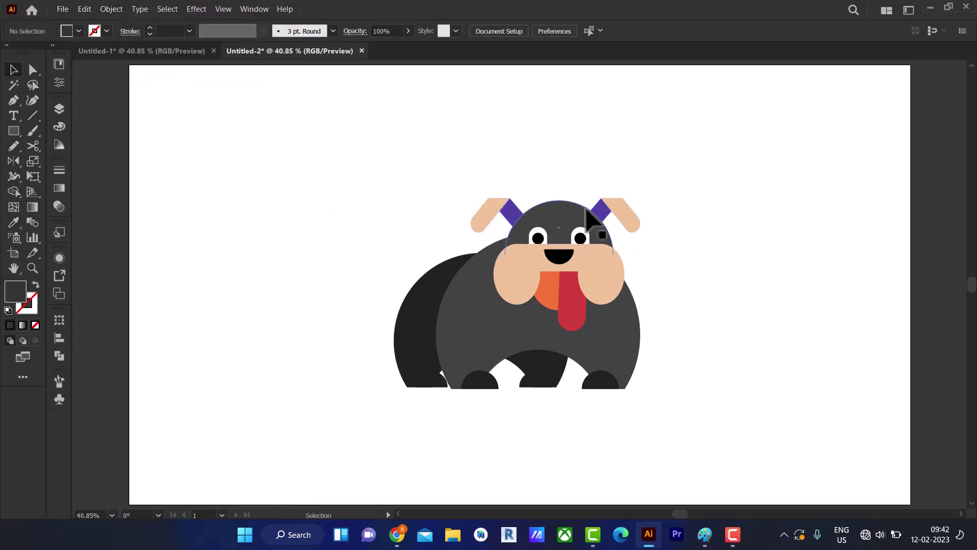
left_click(601, 210)
left_click(489, 301)
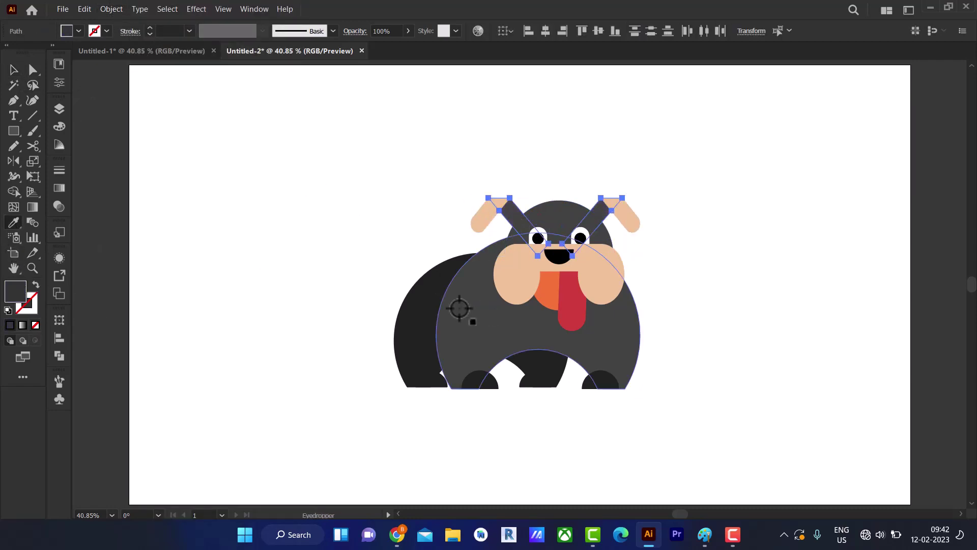
key("v")
left_click(275, 188)
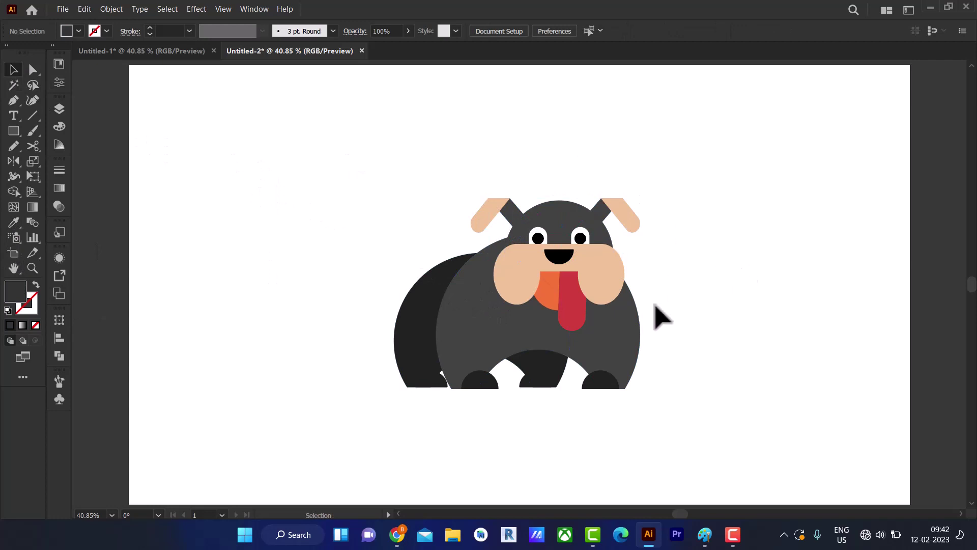
Step: Shrink the main body slightly and move the head group to the right
left_click(631, 334)
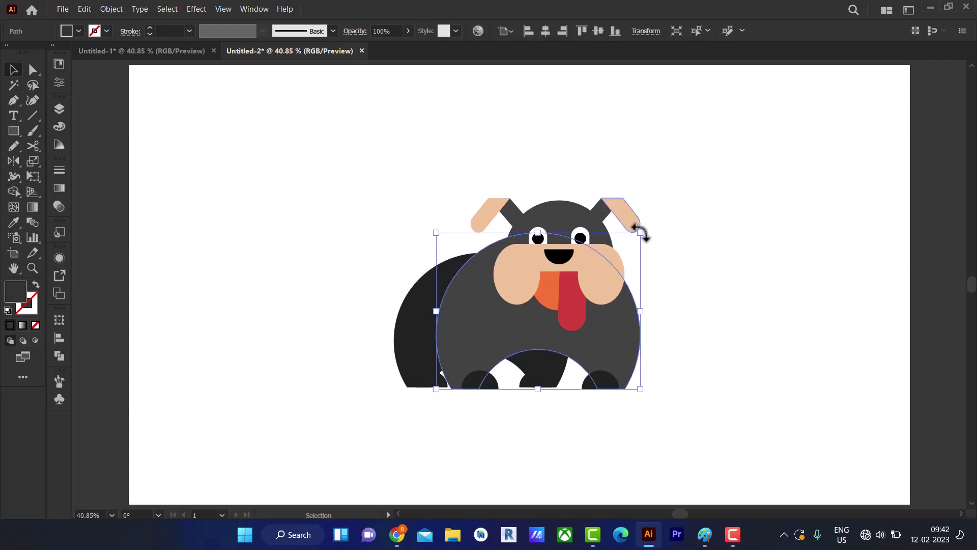
left_click_drag(640, 233, 632, 238)
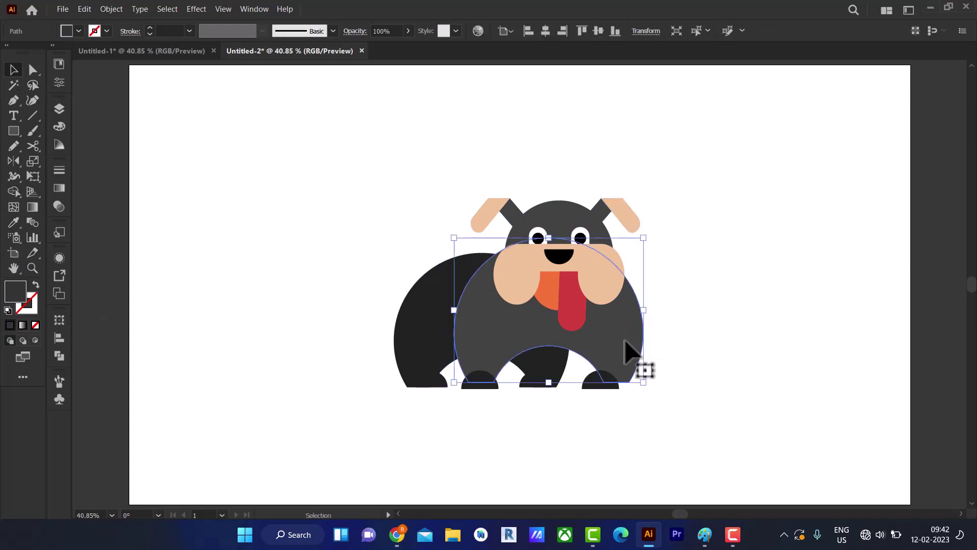
left_click(650, 296)
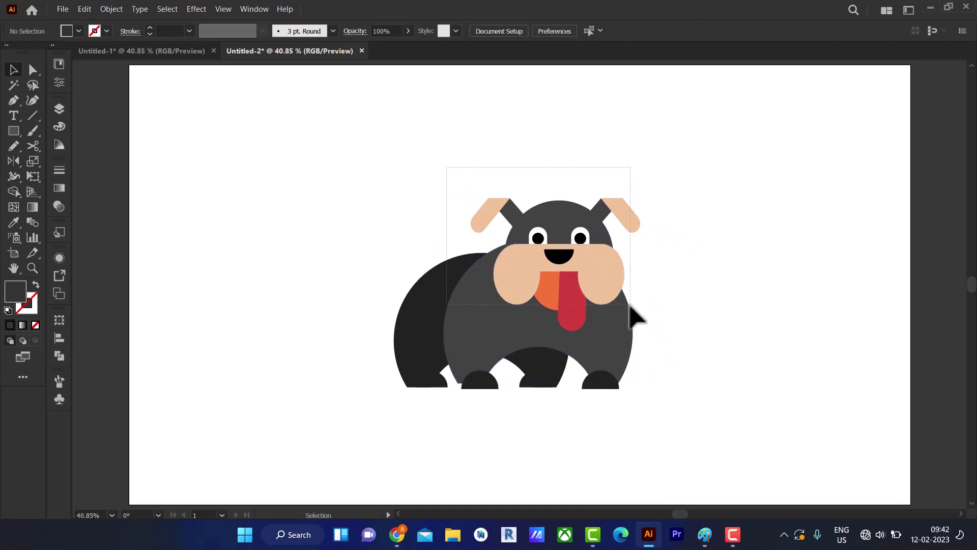
left_click_drag(631, 308, 578, 329)
left_click(441, 308, "shift")
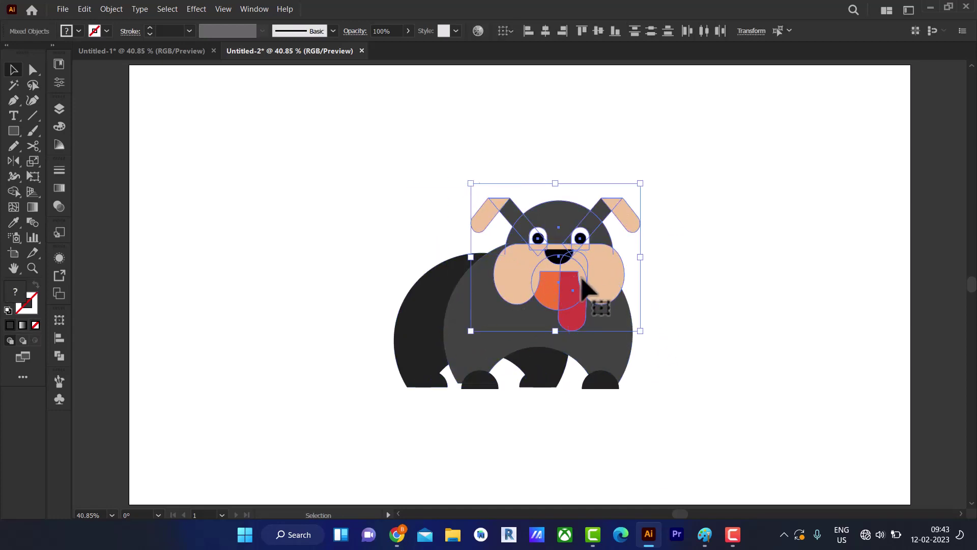
mouse_move(589, 280)
left_mouse_down()
mouse_move(612, 277)
mouse_move(576, 278)
mouse_move(573, 270)
left_mouse_up()
left_click(649, 342)
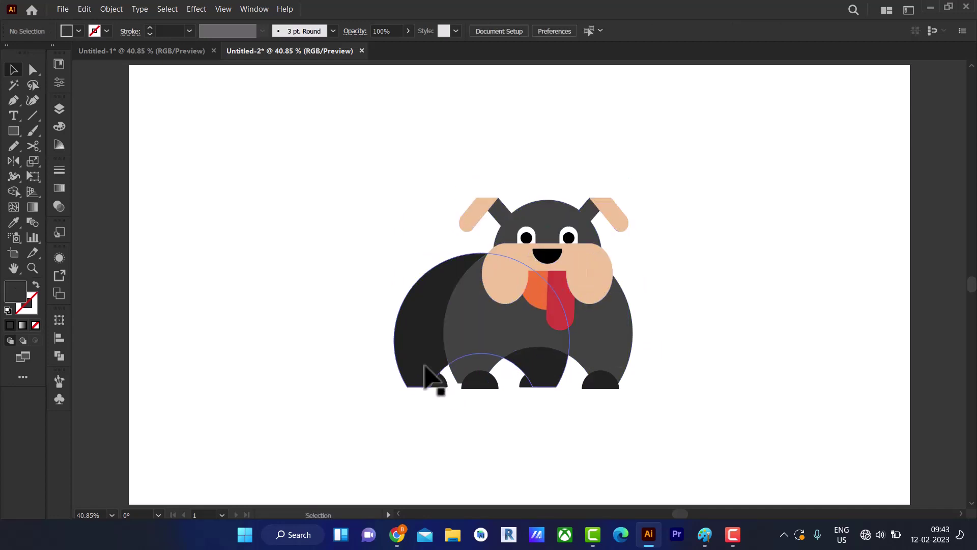
Step: Reposition the haunch group, move a small leg to the back-right, and raise the lower body shapes
left_click_drag(434, 386, 436, 388)
mouse_move(537, 389)
left_mouse_down()
mouse_move(547, 389)
mouse_move(494, 389)
left_mouse_up()
left_click(487, 402)
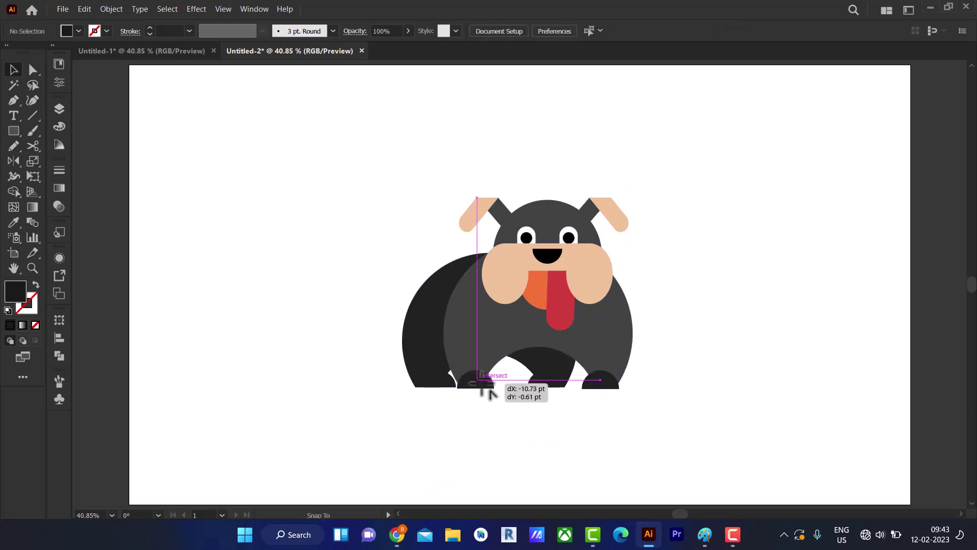
left_click(502, 440)
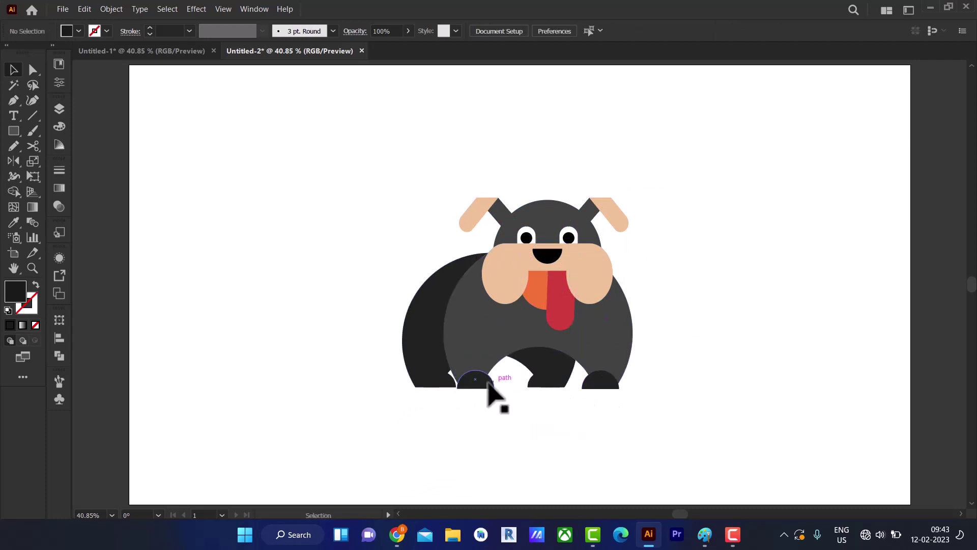
mouse_move(488, 383)
left_mouse_down()
mouse_move(614, 379)
mouse_move(606, 389)
mouse_move(594, 380)
left_mouse_up()
left_click(643, 381)
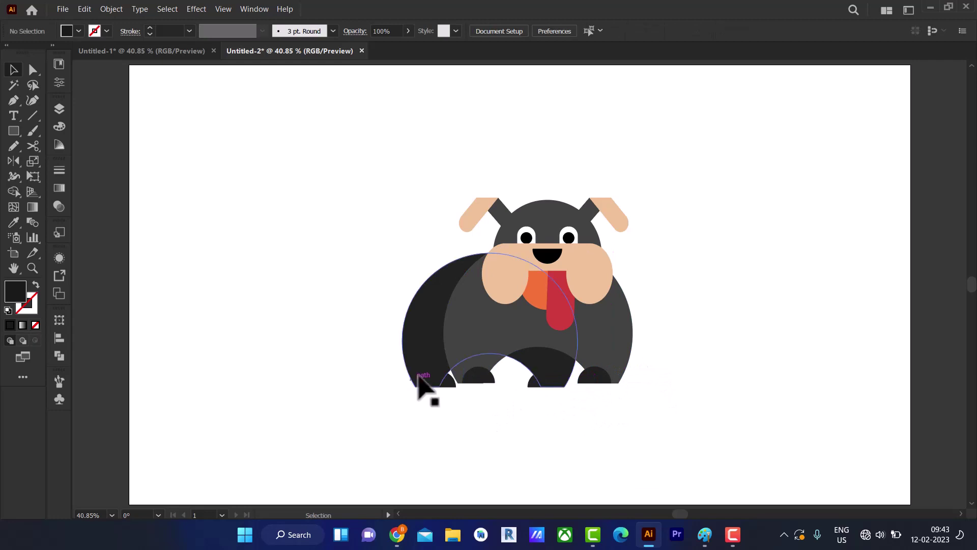
left_click_drag(424, 372, 410, 357)
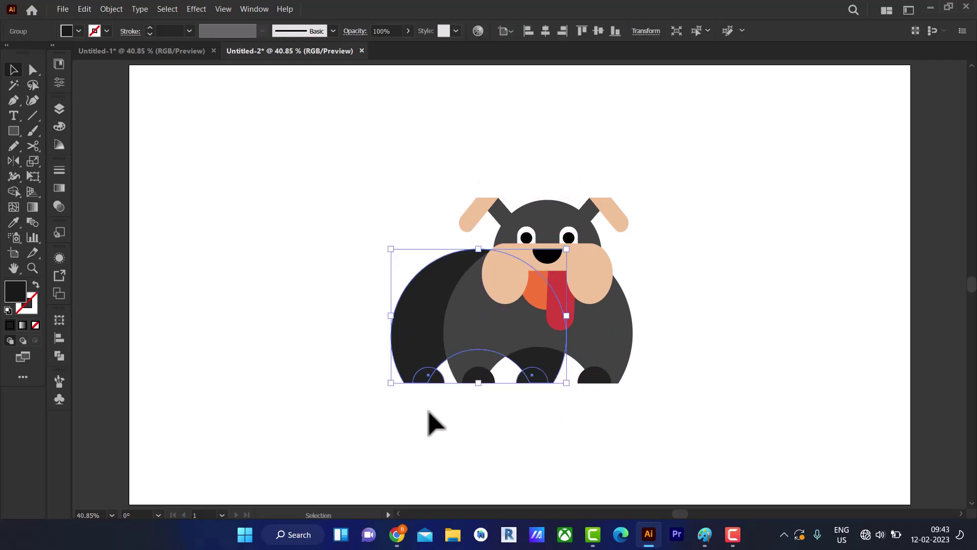
left_click(430, 414)
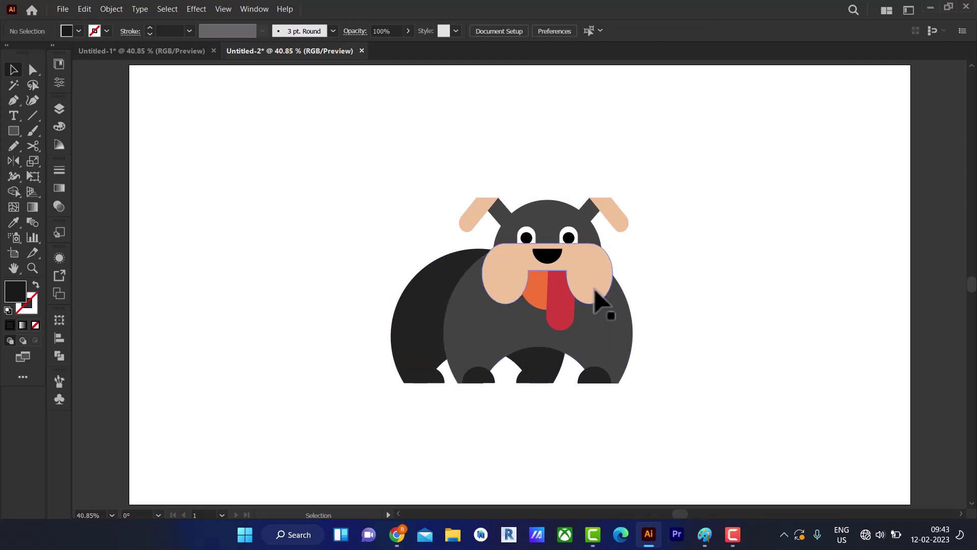
Step: Resize the red tongue rectangle smaller beneath the peach muzzle, then reselect it
left_click(558, 300)
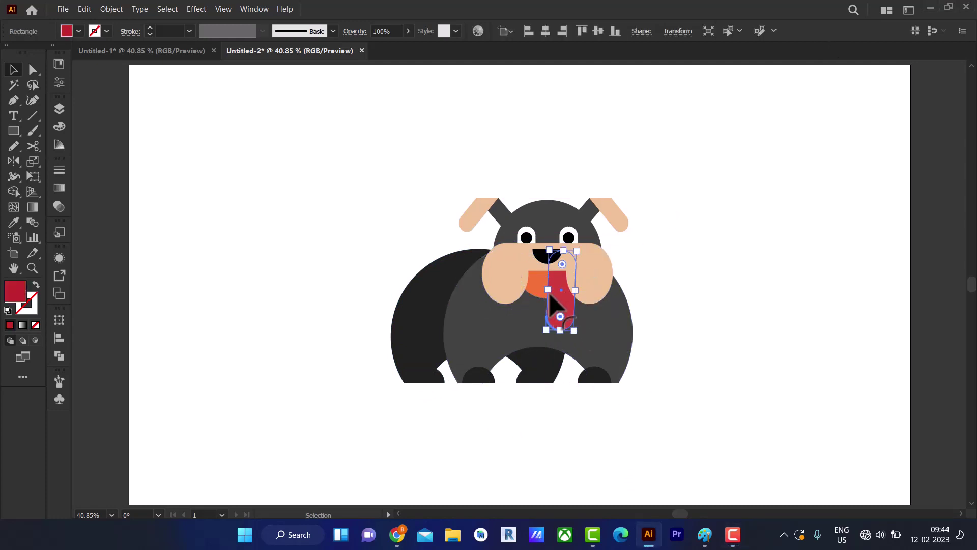
left_click_drag(559, 329, 557, 284)
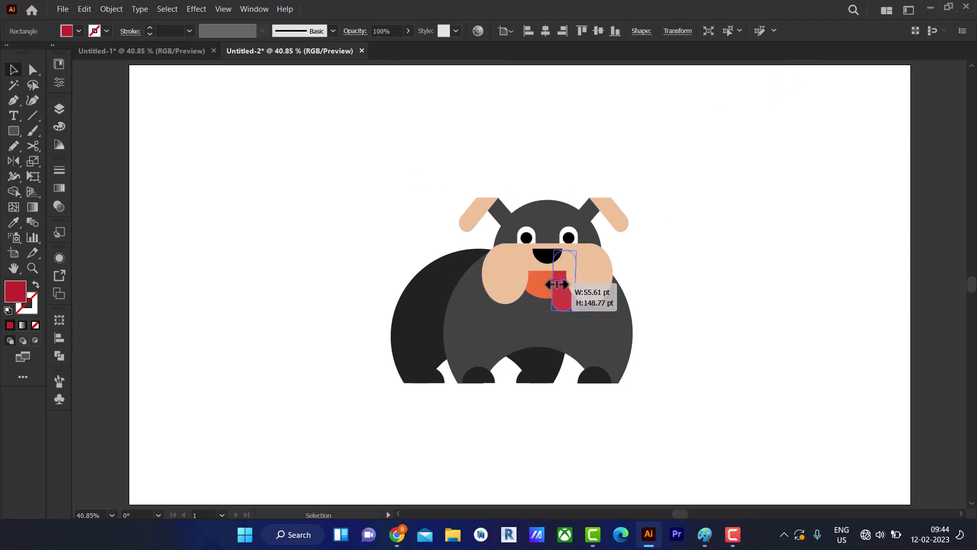
left_click(682, 262)
left_click(566, 290)
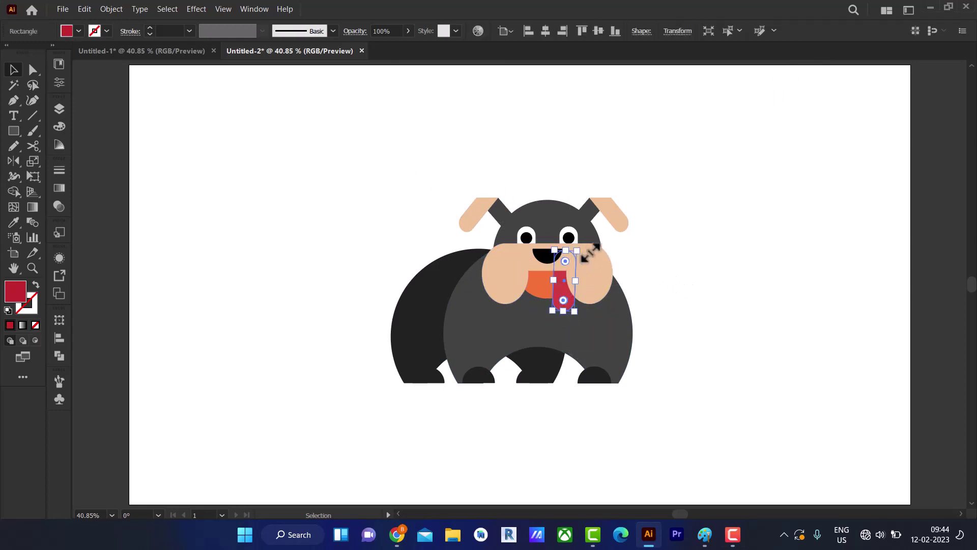